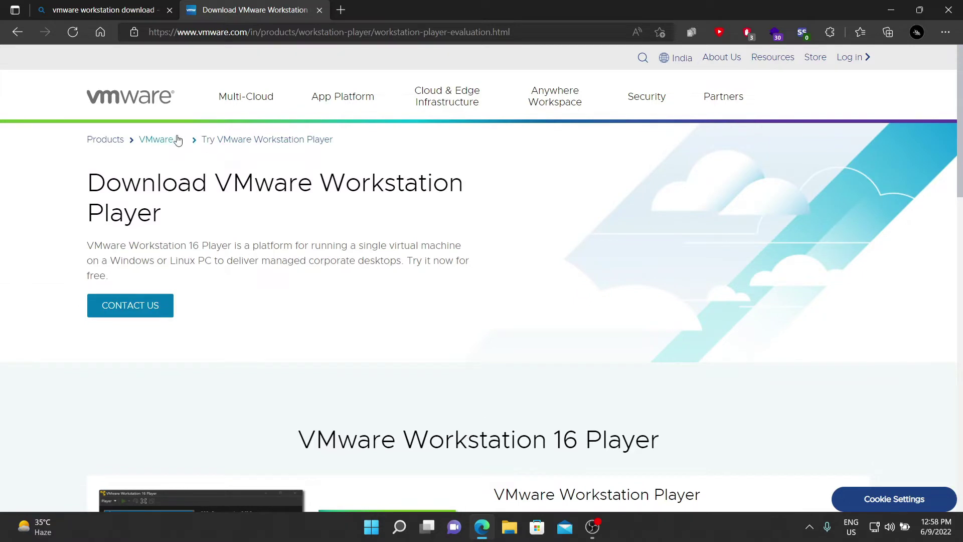
Step: Go to the VMware Workstation Player 16.2.3 downloads page
click(178, 140)
click(155, 294)
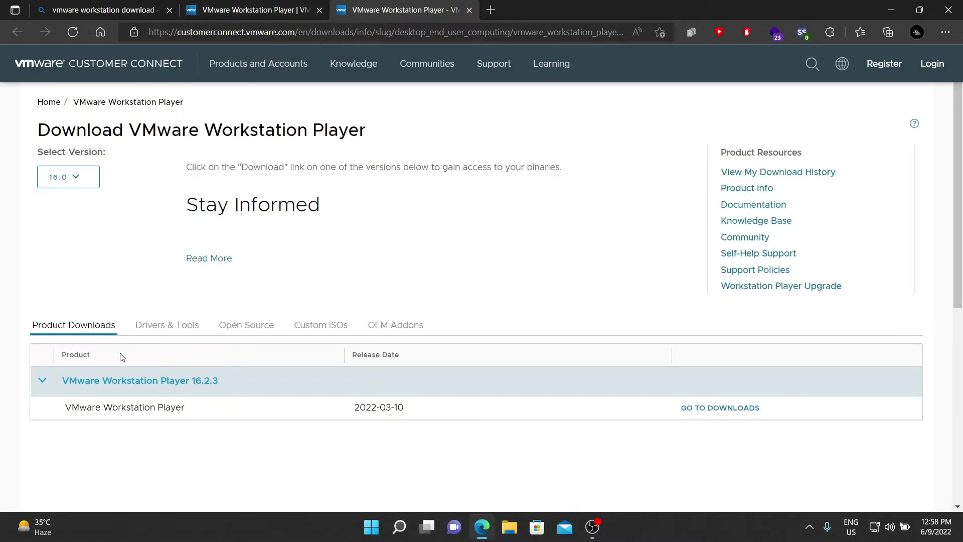
click(740, 409)
scroll(128, 284, down, 2)
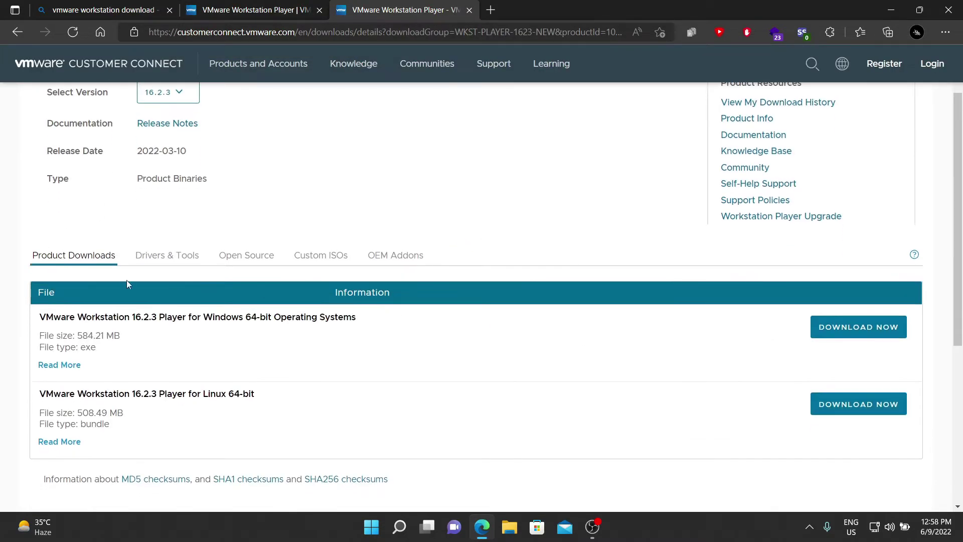
Step: Save the Windows 64-bit installer download and close the extra VMware tab
click(837, 334)
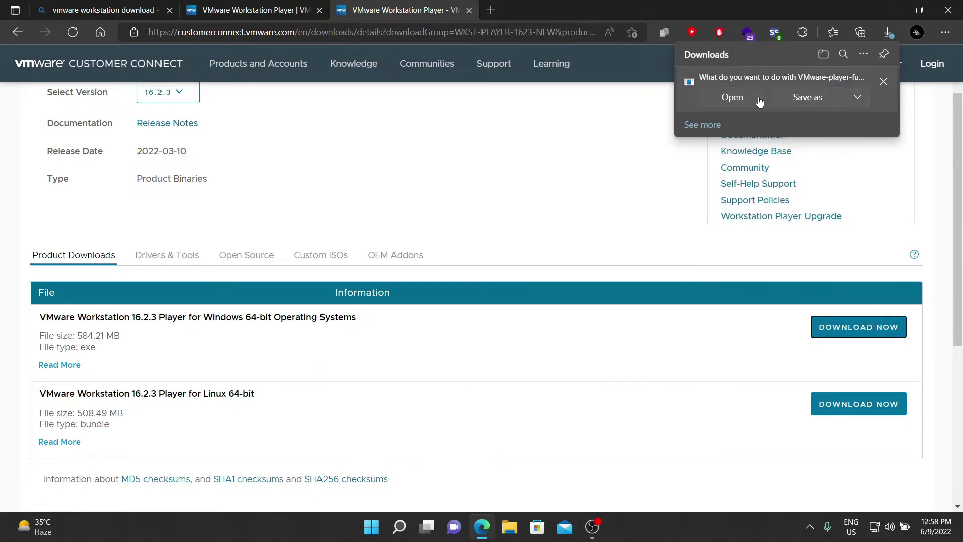
click(810, 98)
click(362, 274)
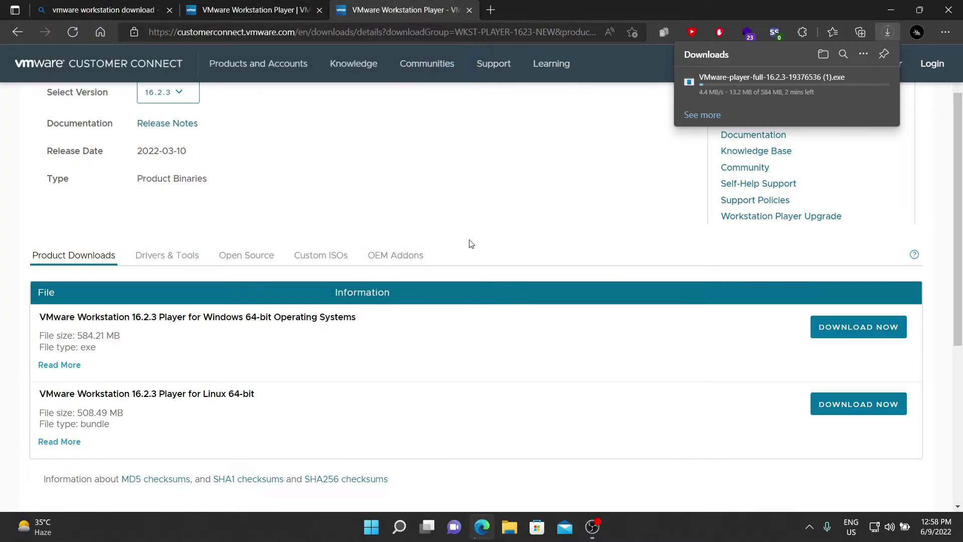
click(320, 10)
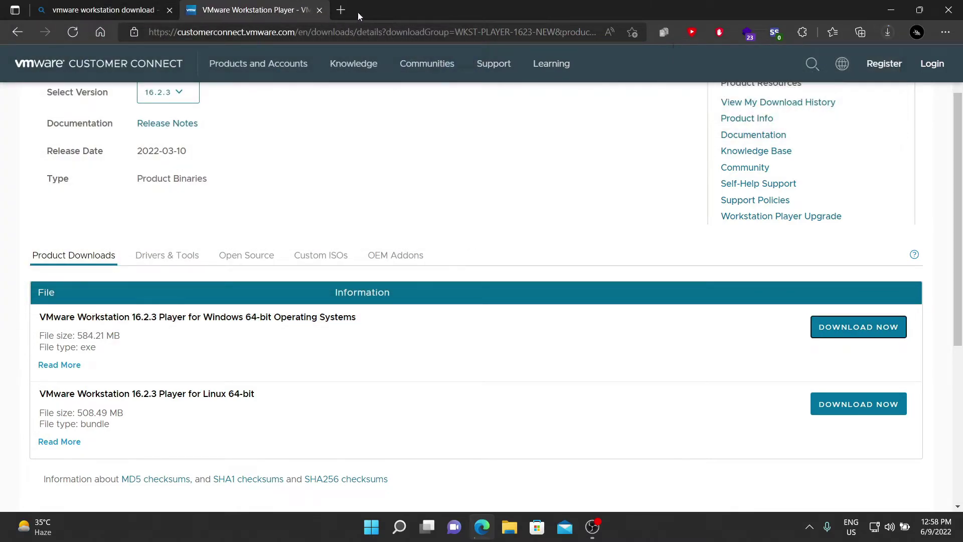
click(341, 10)
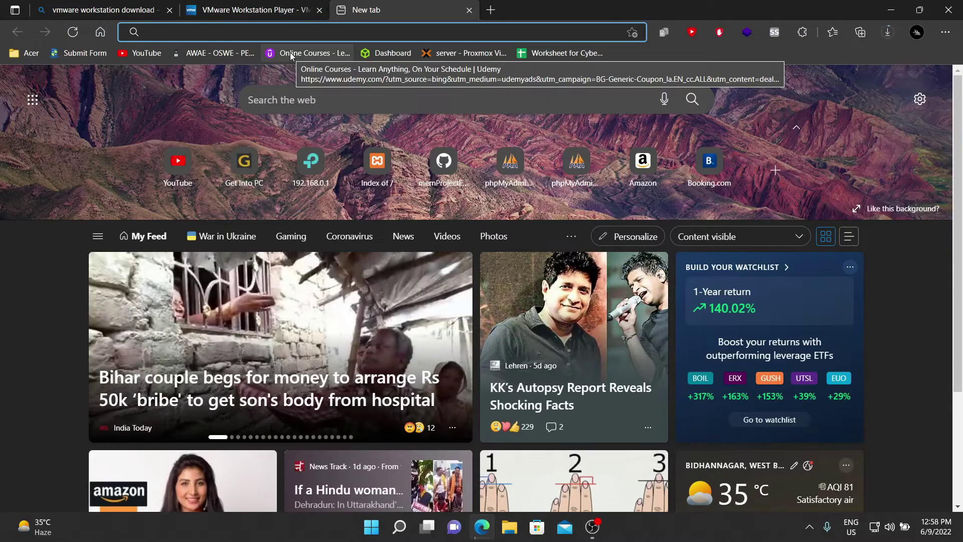
Step: Search the web for 'kali linux' and open the official kali.org site
text(kali l)
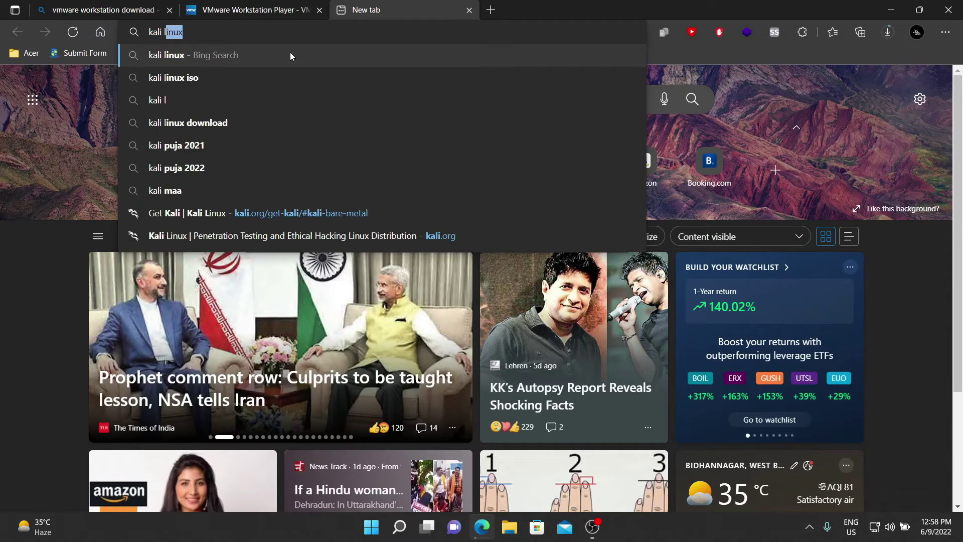
text(inux)
key(Return)
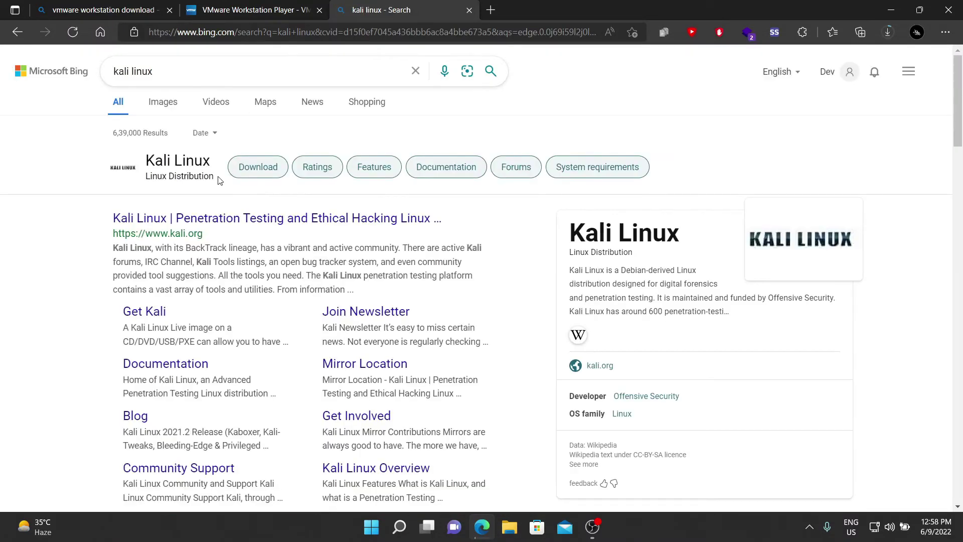
click(174, 219)
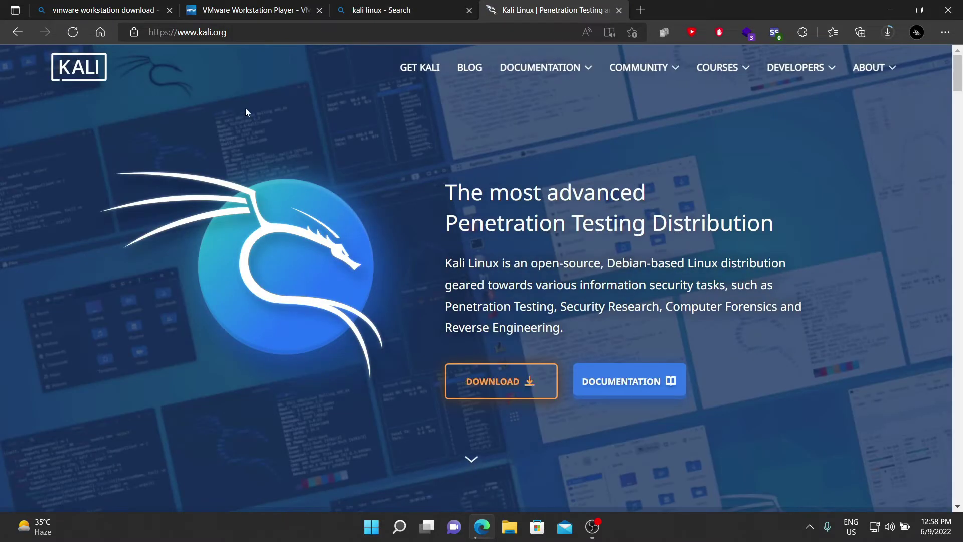
click(246, 31)
click(50, 194)
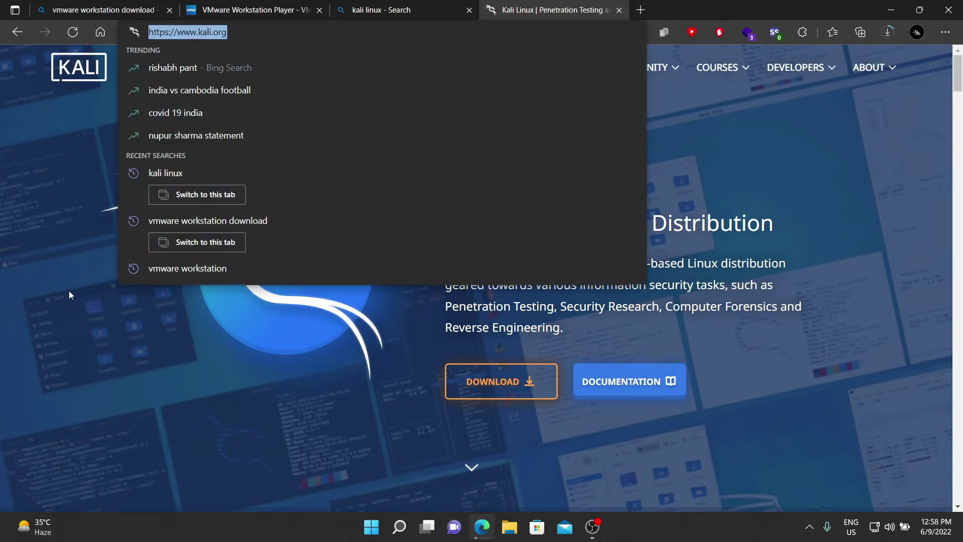
click(68, 291)
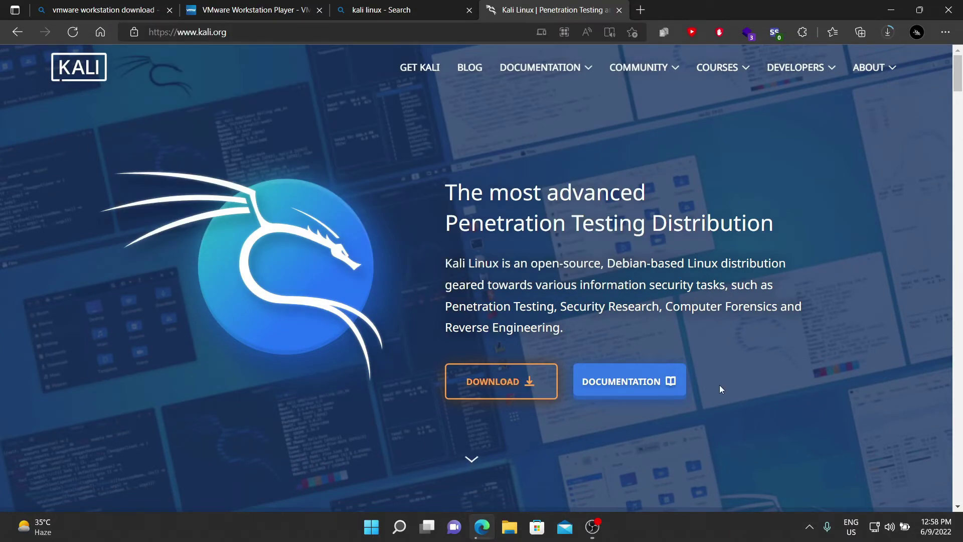
Step: Go to the Kali download page and jump to the Bare Metal installer section
click(479, 372)
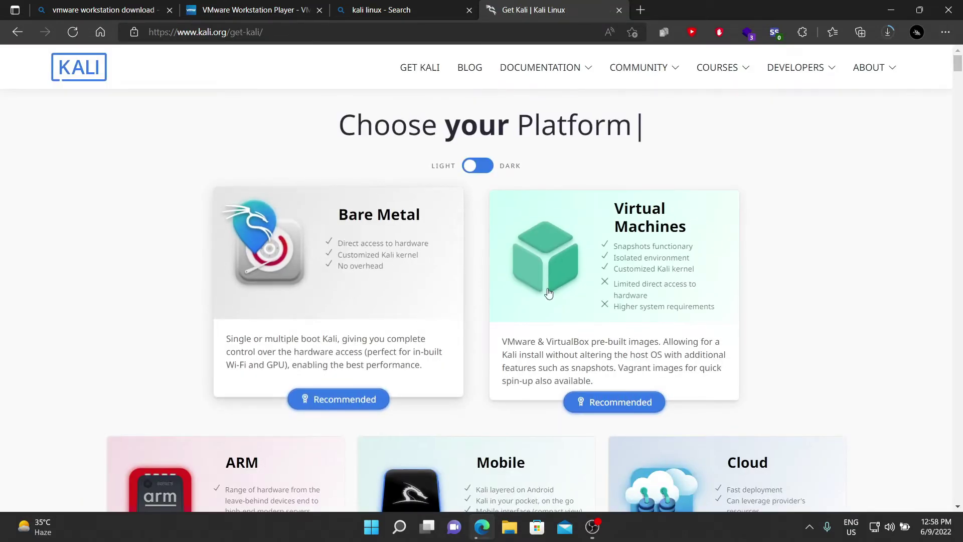
scroll(549, 294, down, 1)
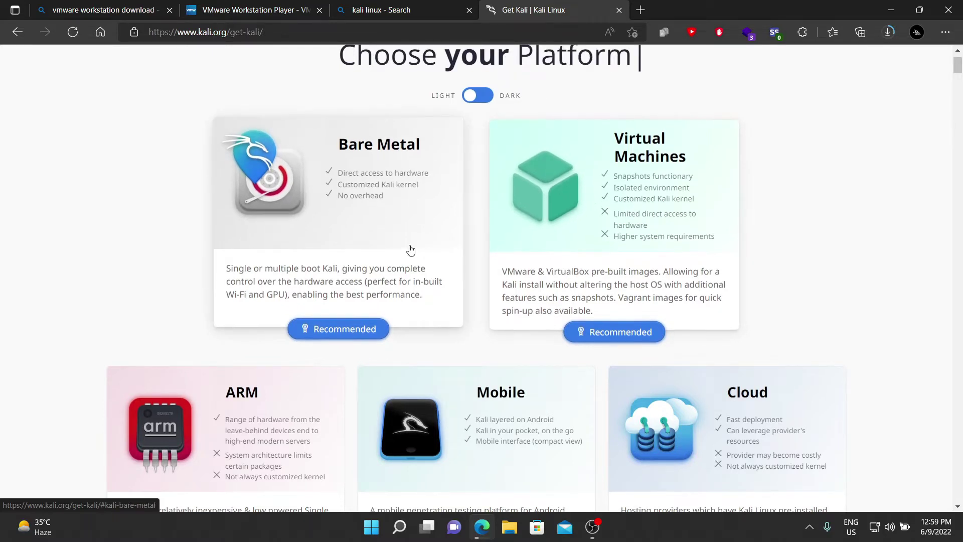
click(363, 171)
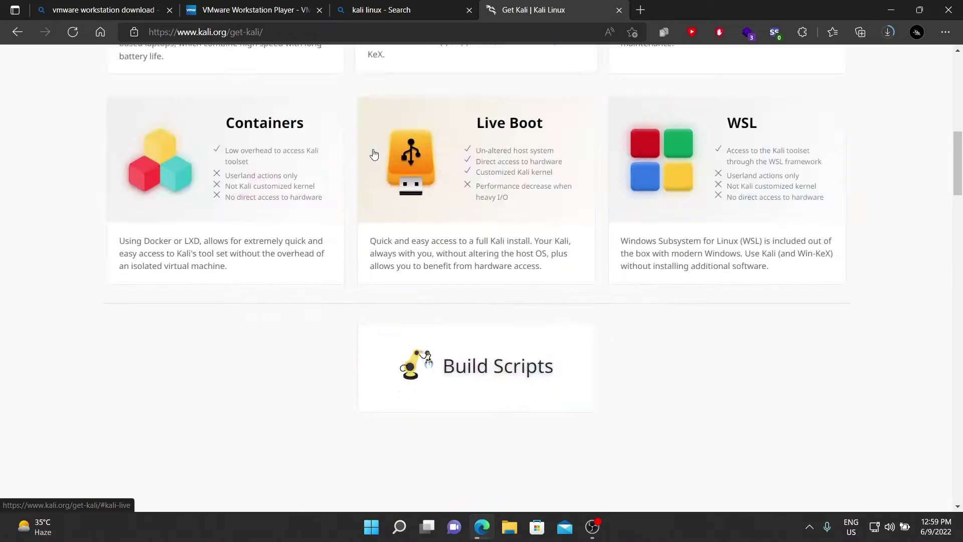
scroll(417, 371, down, 5)
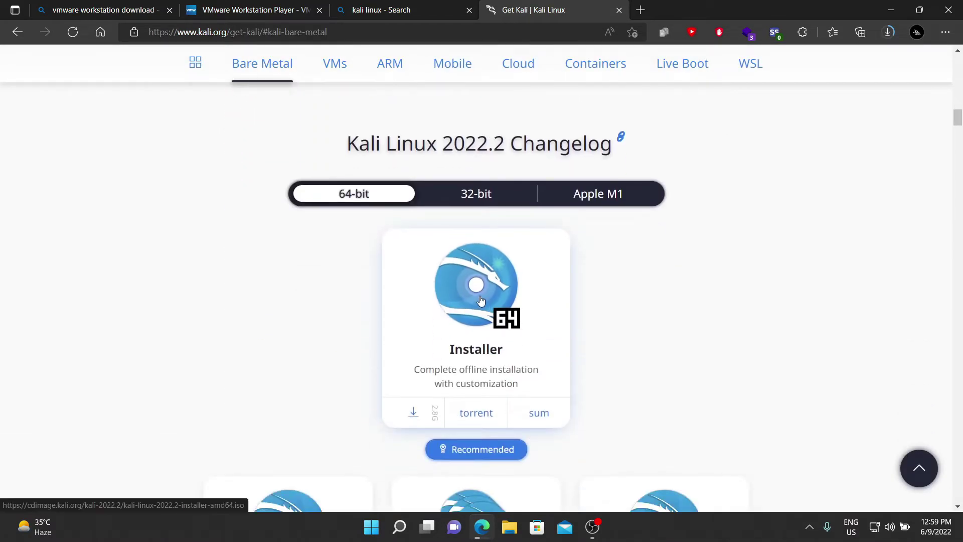
Step: Download and save the Kali Linux 2022.2 64-bit Installer ISO
click(420, 418)
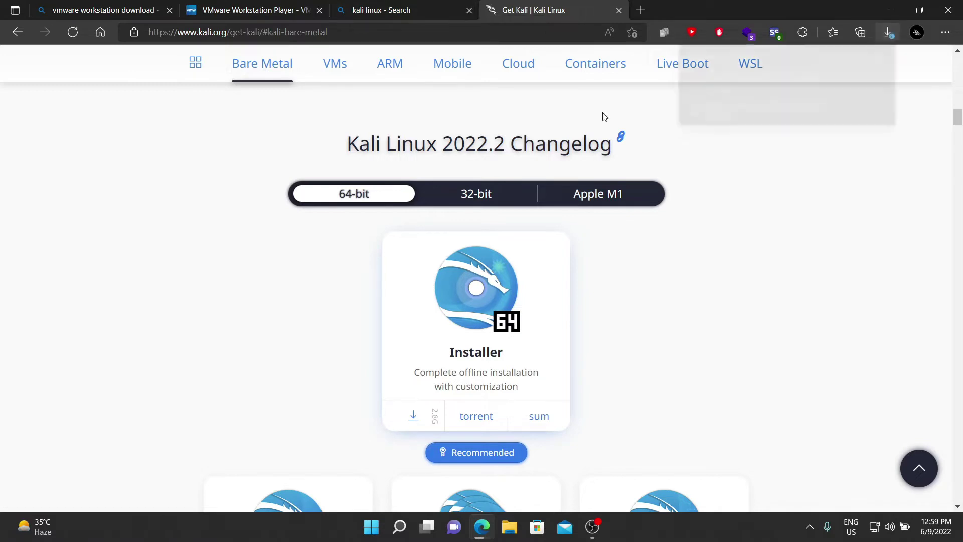
click(803, 98)
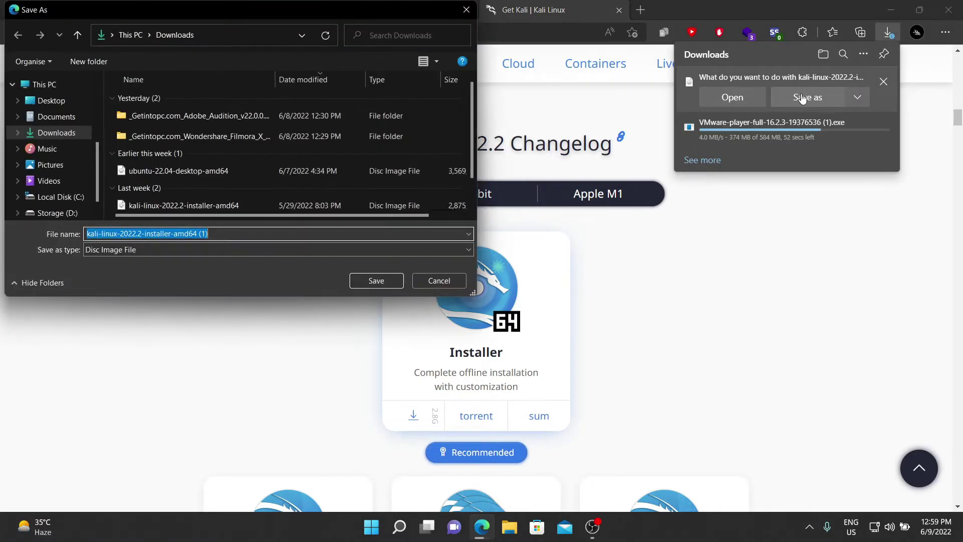
click(380, 284)
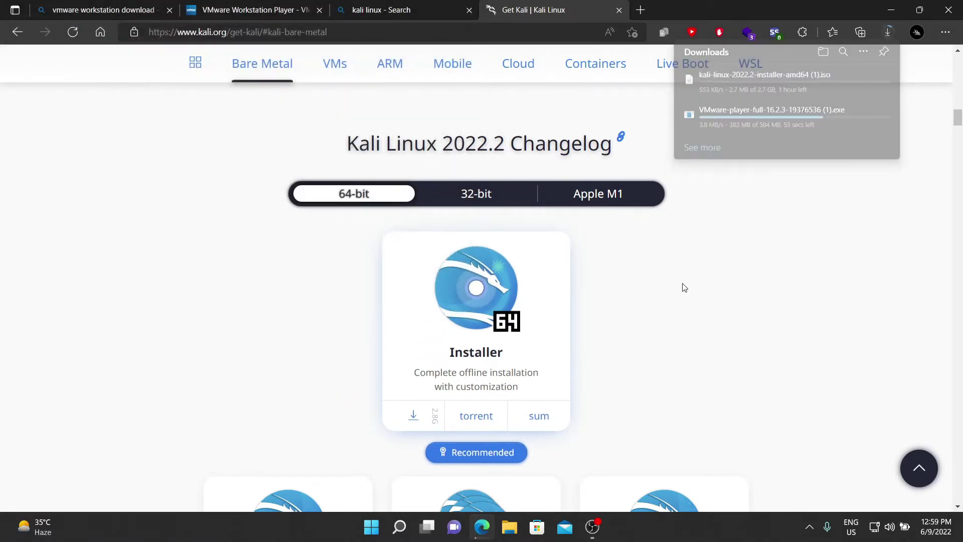
Step: Keep downloads running, remove the VMware entry from the list, and minimize Edge
click(948, 9)
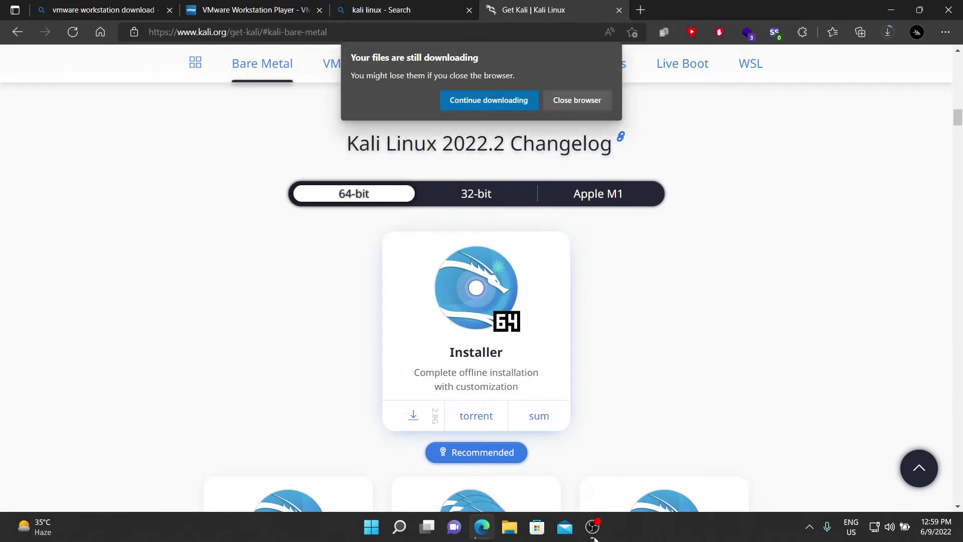
click(476, 103)
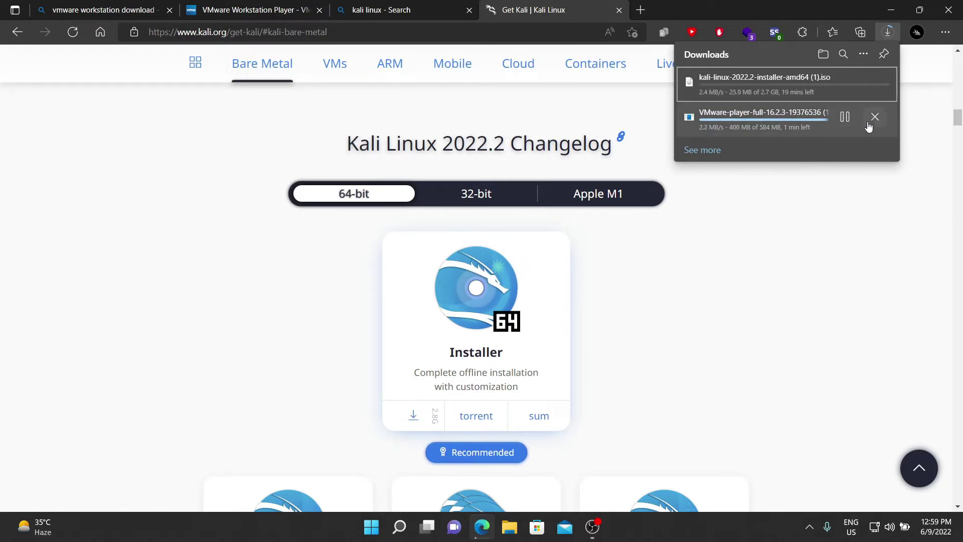
click(874, 118)
click(876, 84)
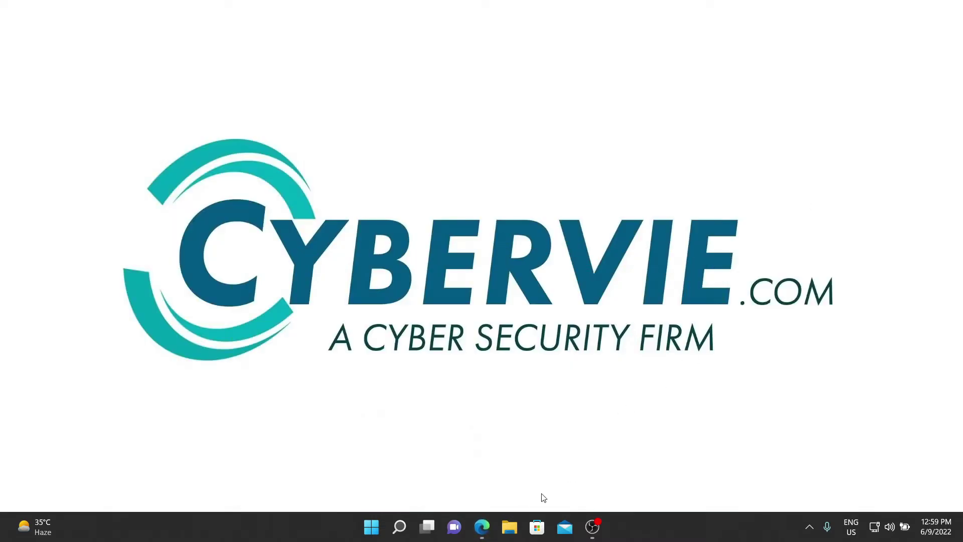
Step: Launch the VMware-player-full-16.2.3-19376536 installer from the Downloads folder
click(509, 527)
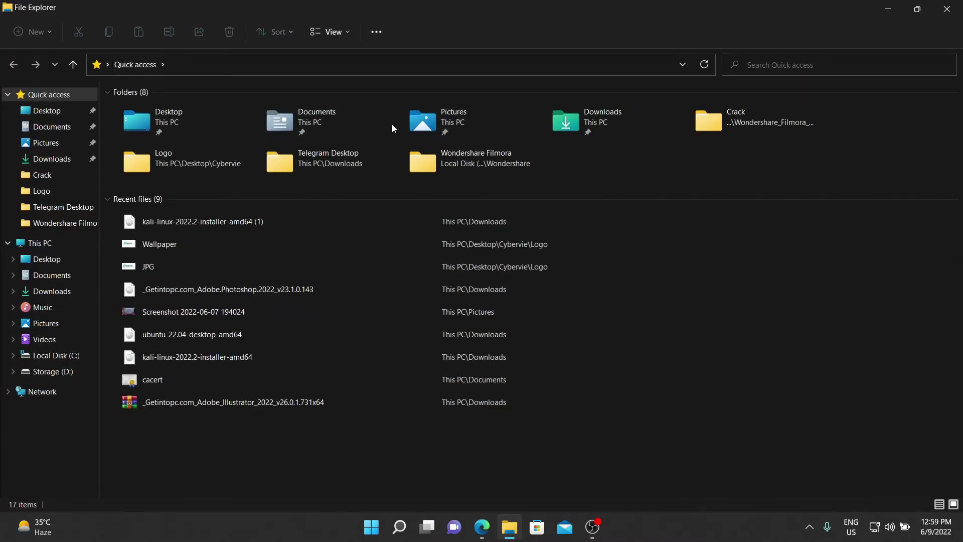
click(66, 159)
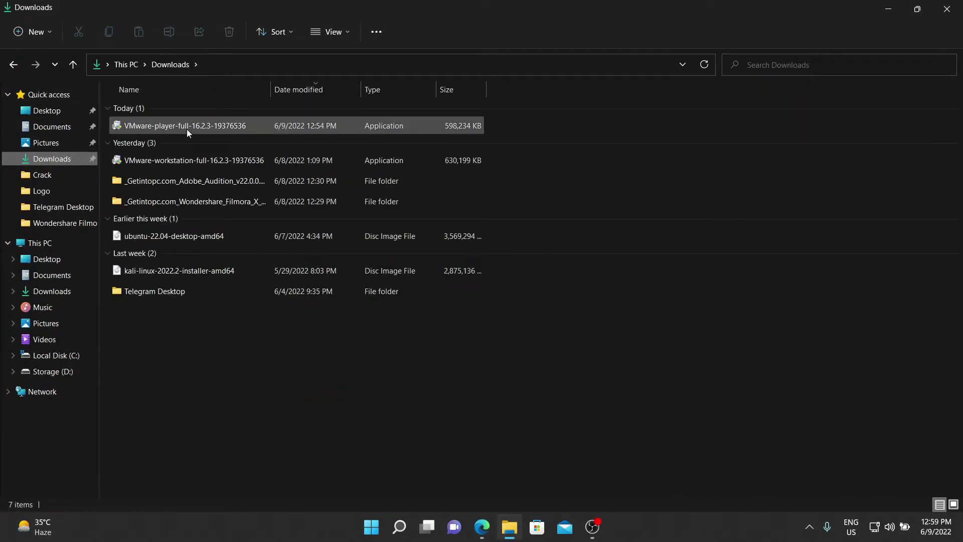
click(160, 128)
double_click(159, 128)
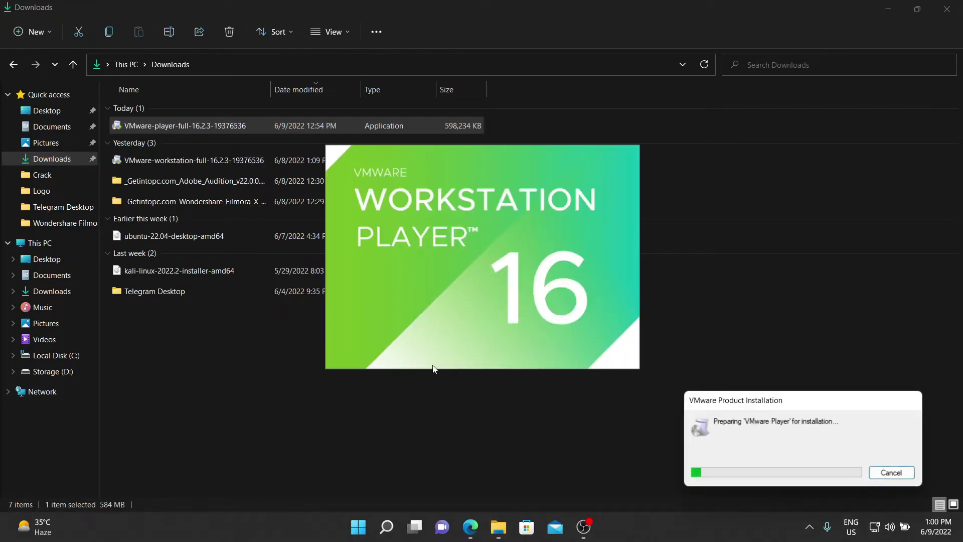
click(888, 9)
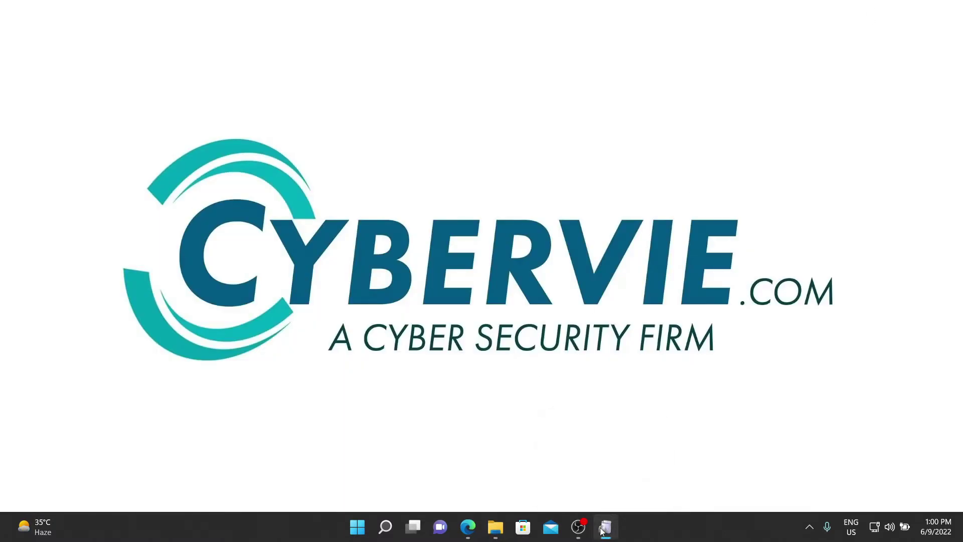
Step: Accept the license, keep default location, settings and shortcuts, and start installing
click(559, 413)
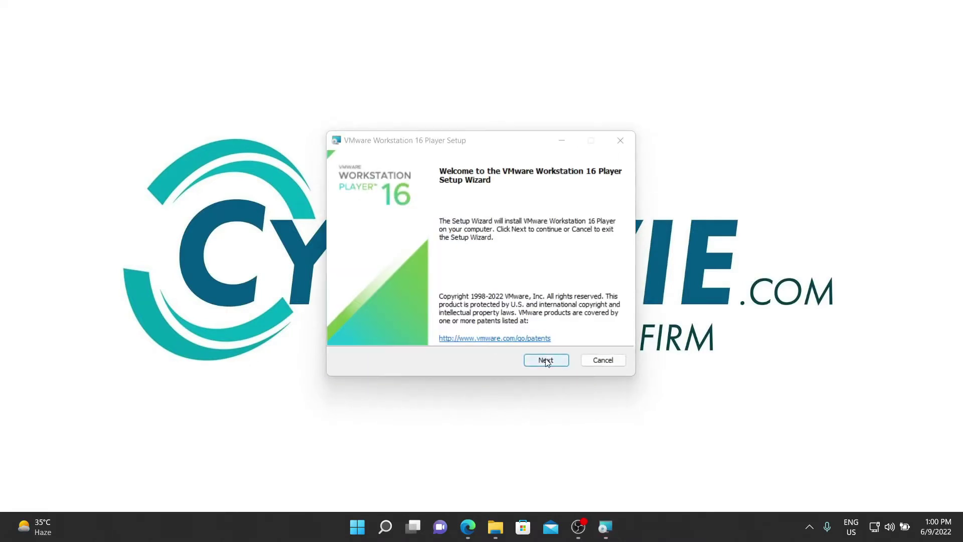
click(547, 360)
click(394, 332)
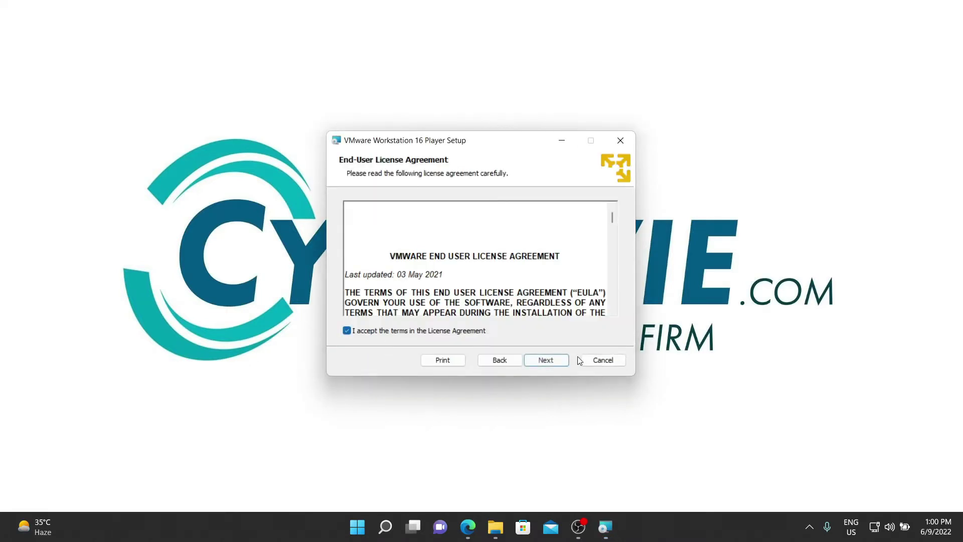
click(553, 360)
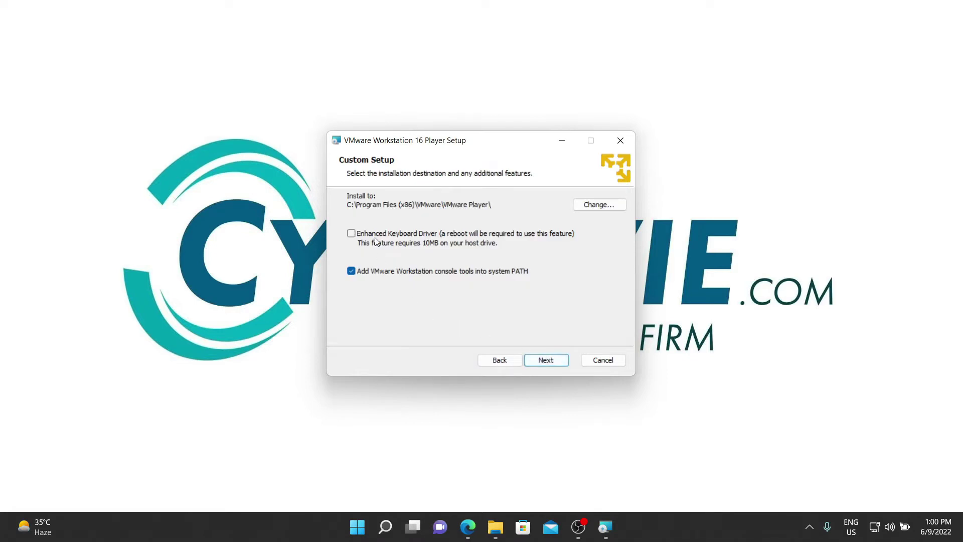
click(564, 361)
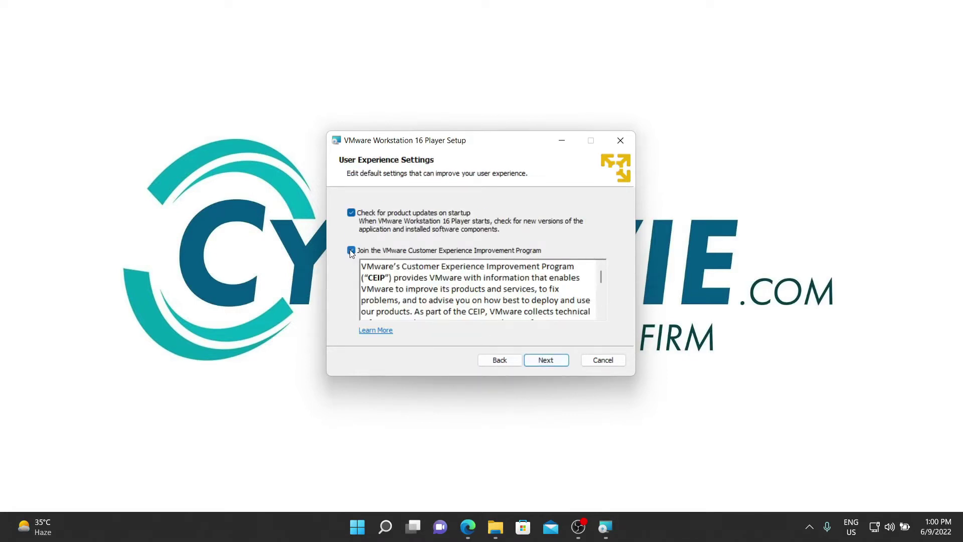
click(534, 359)
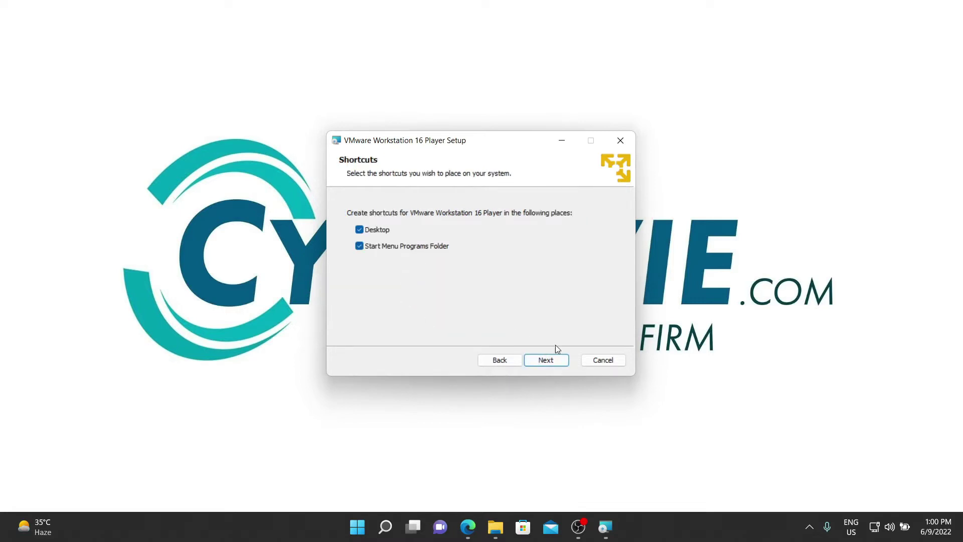
click(549, 361)
click(553, 362)
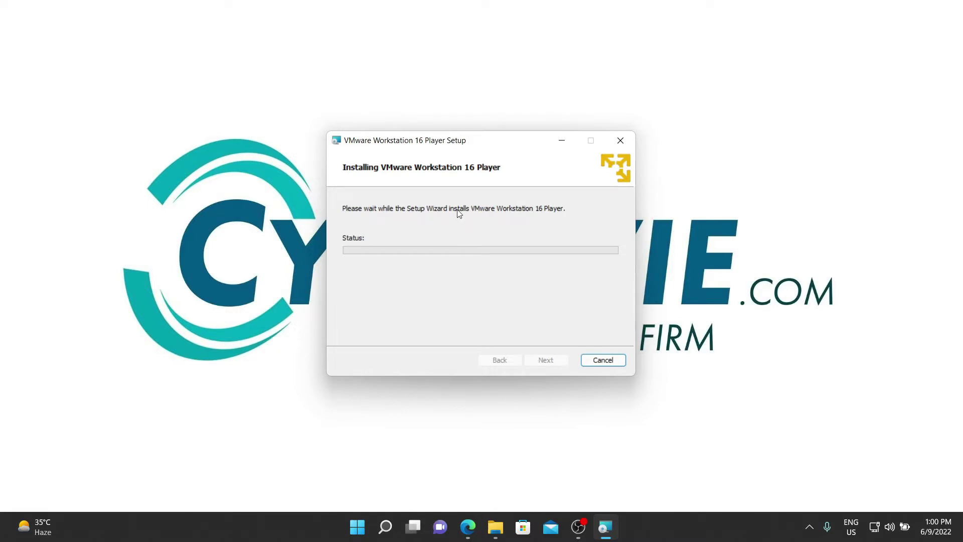
Step: Finish the VMware Player setup and decline the restart
drag(445, 145, 411, 114)
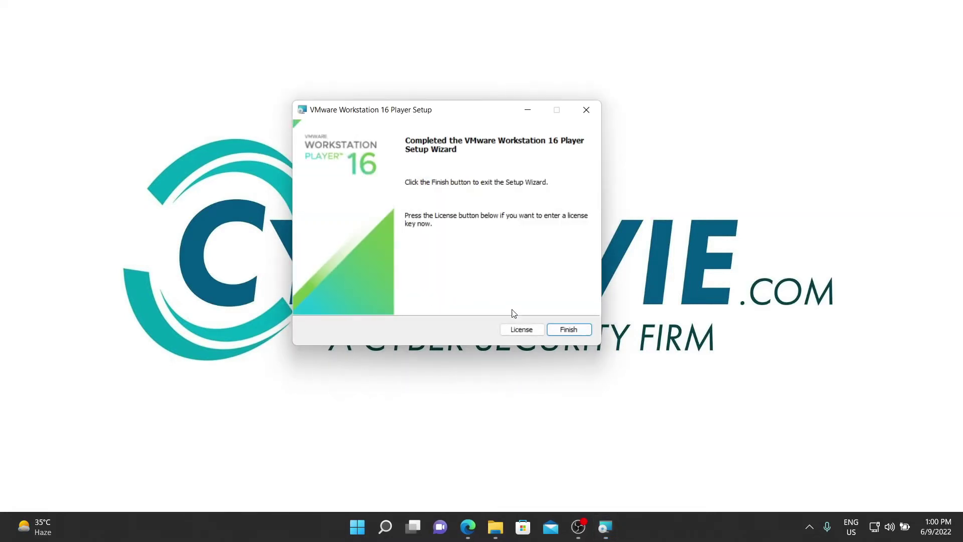
click(565, 330)
click(542, 296)
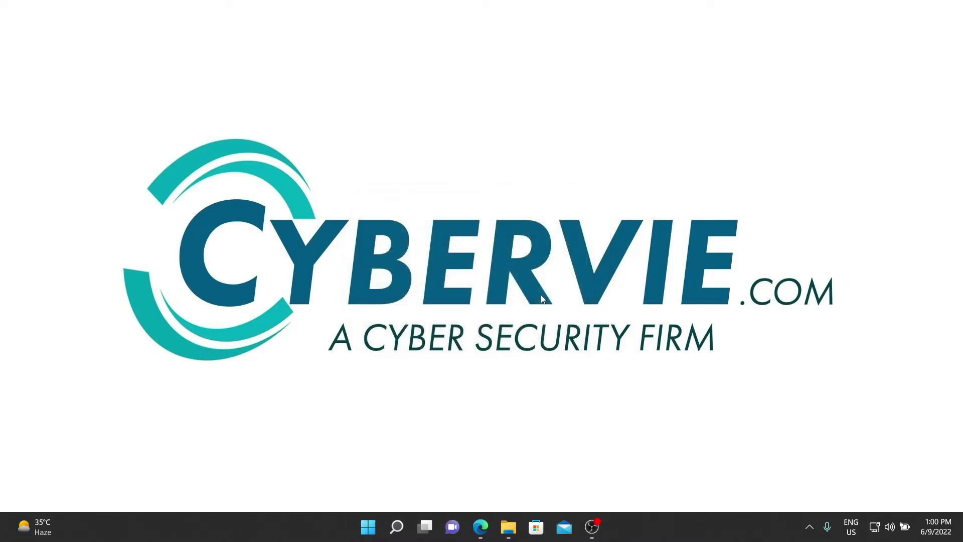
Step: Launch VMware Workstation 16 Player by searching 'vmwa' in the Start menu
click(506, 532)
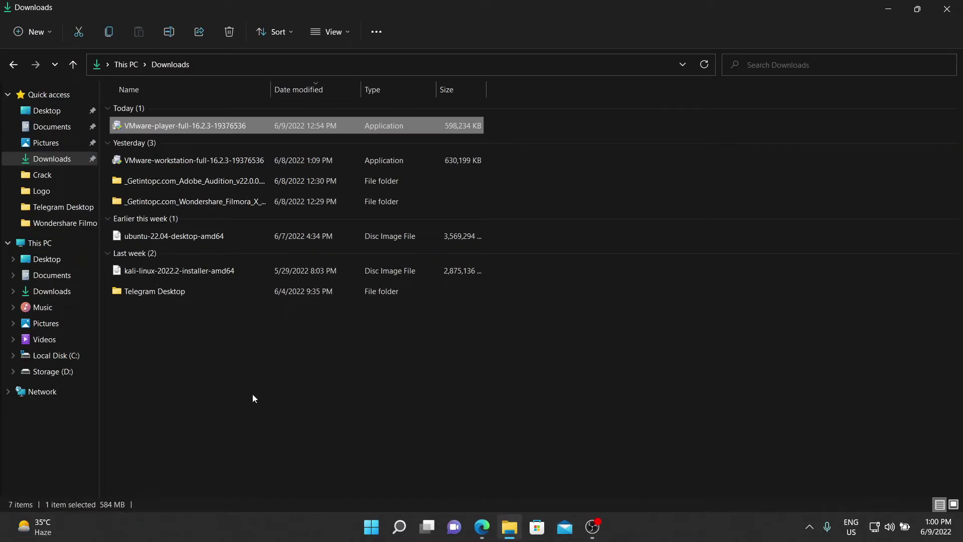
click(947, 9)
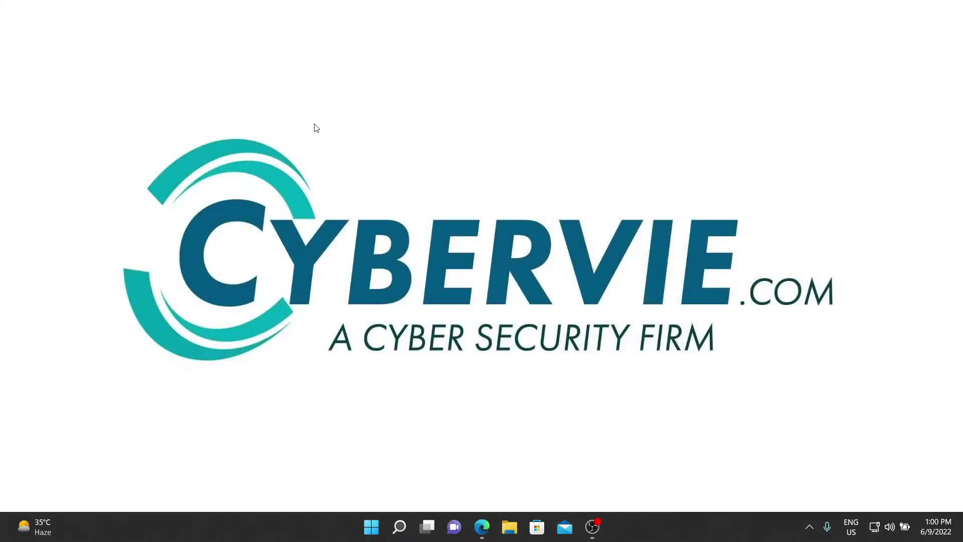
click(377, 518)
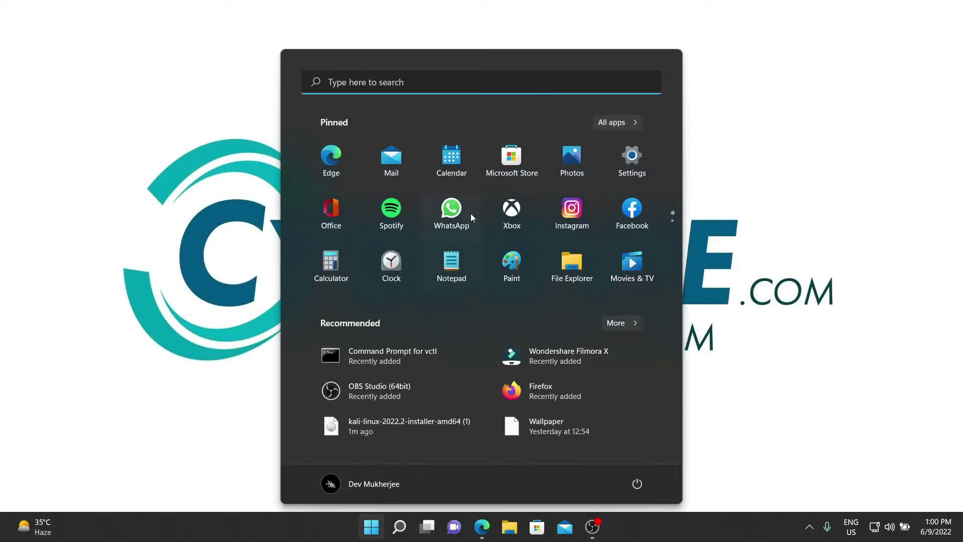
text(vmwa)
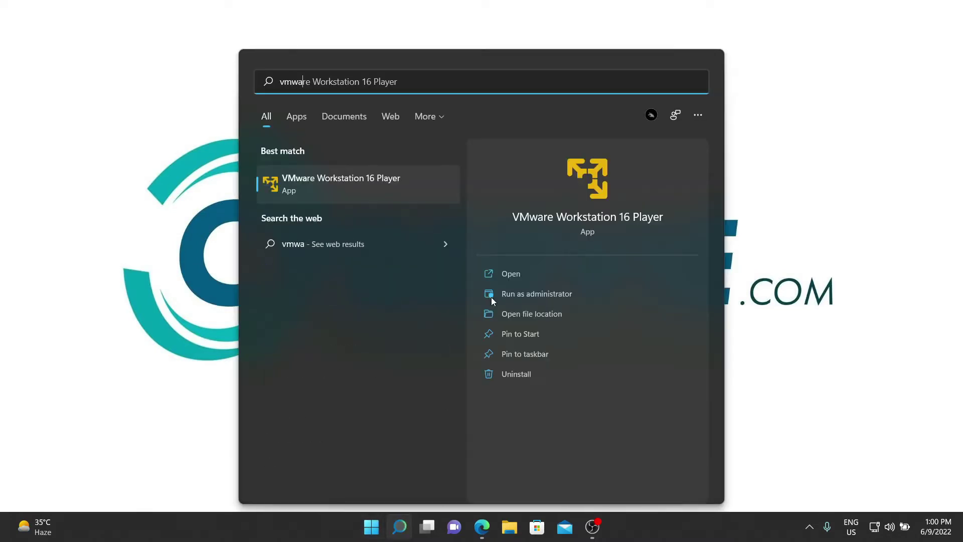
click(351, 193)
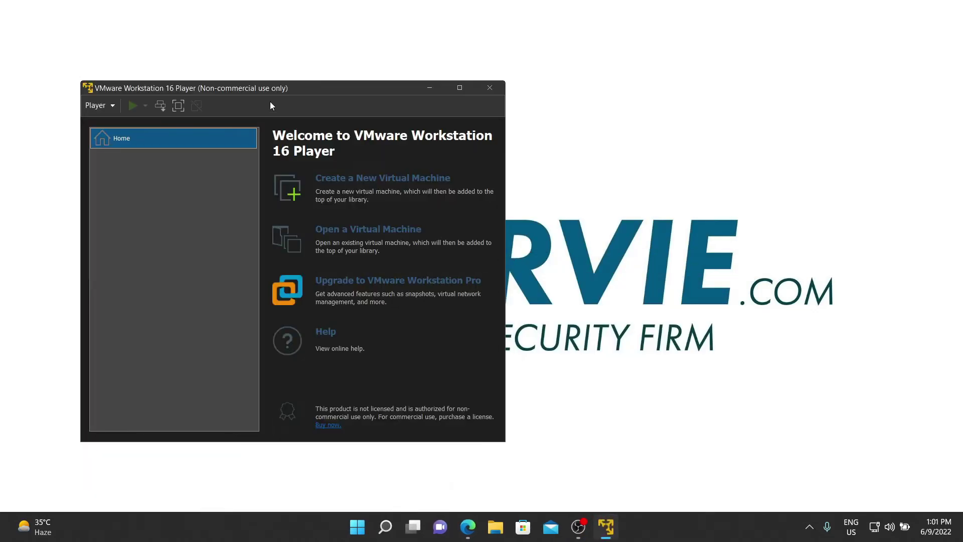
drag(275, 89, 380, 67)
drag(510, 59, 509, 27)
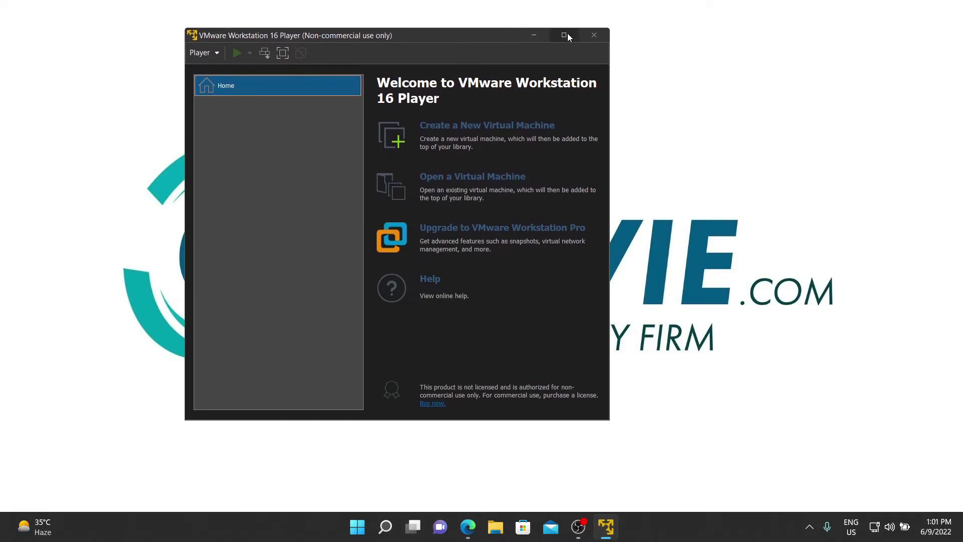
Step: Create a new VM from the kali-linux-2022.2-installer-amd64 ISO in Downloads
click(565, 35)
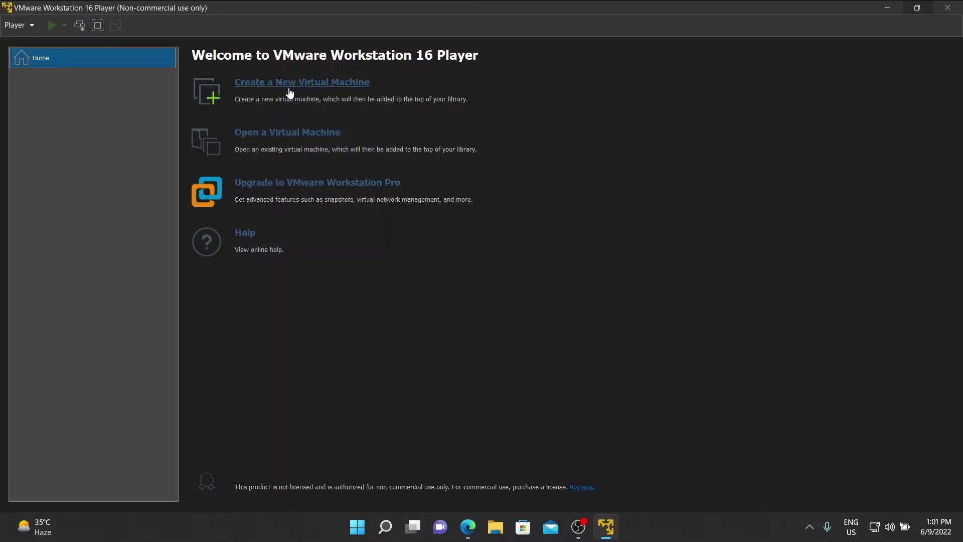
click(270, 85)
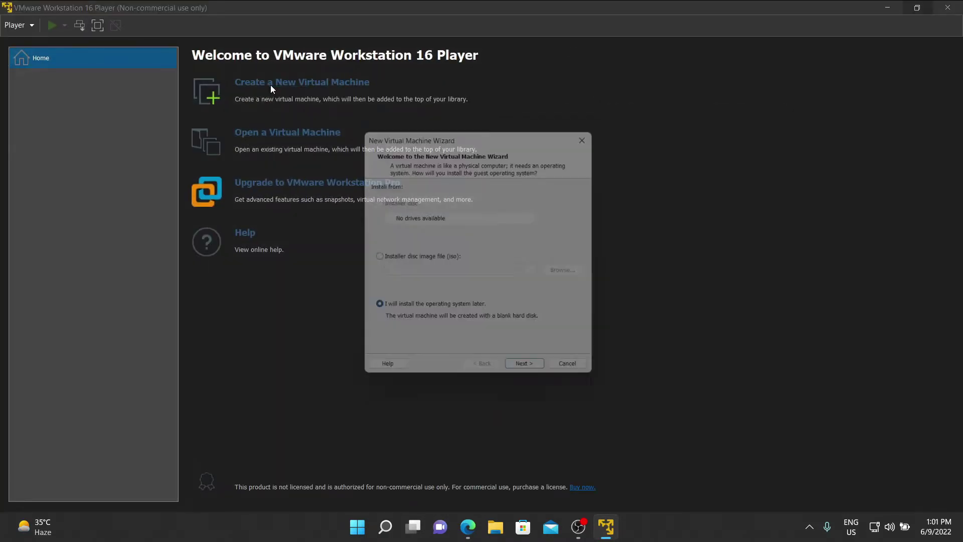
click(397, 260)
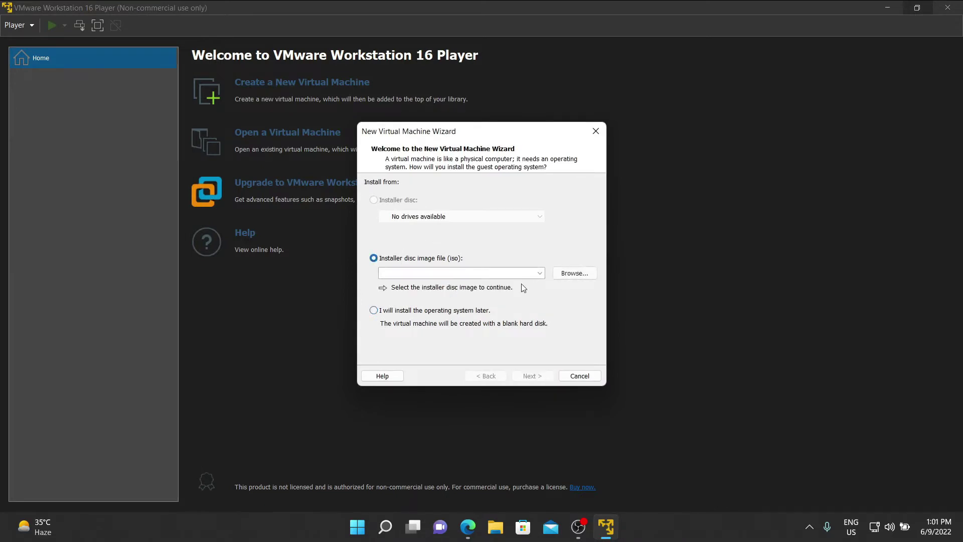
click(572, 274)
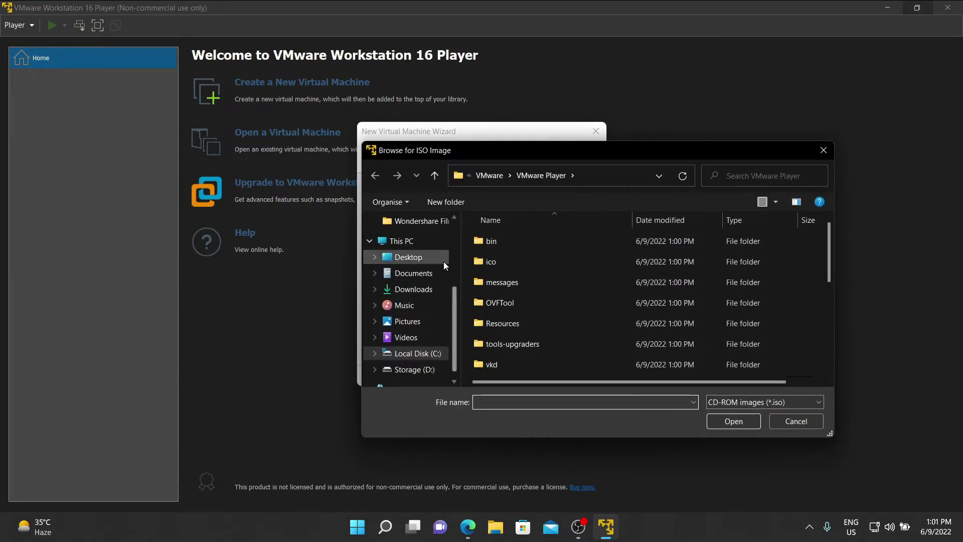
click(421, 290)
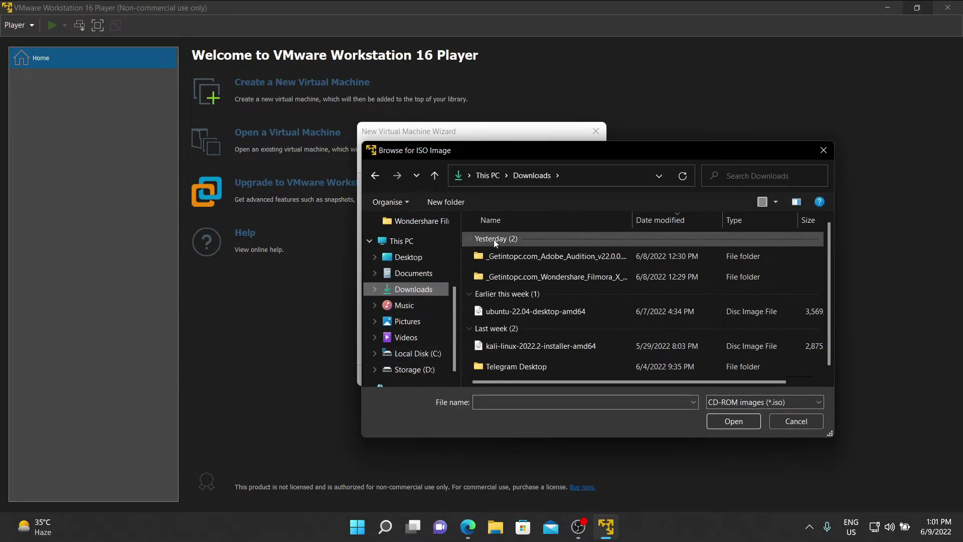
click(500, 345)
click(733, 421)
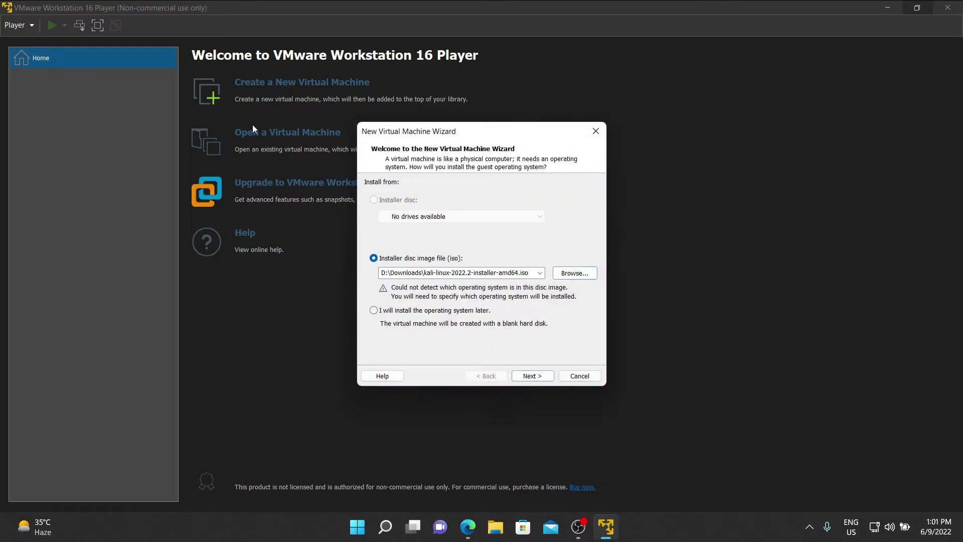
click(531, 376)
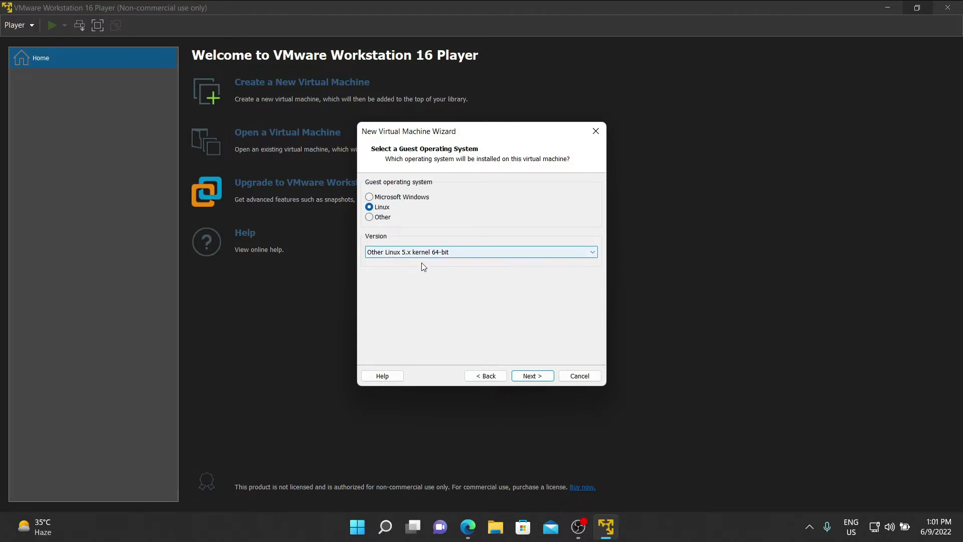
Step: Name the VM Kali Linux and choose D:\VMs as its storage folder
click(529, 375)
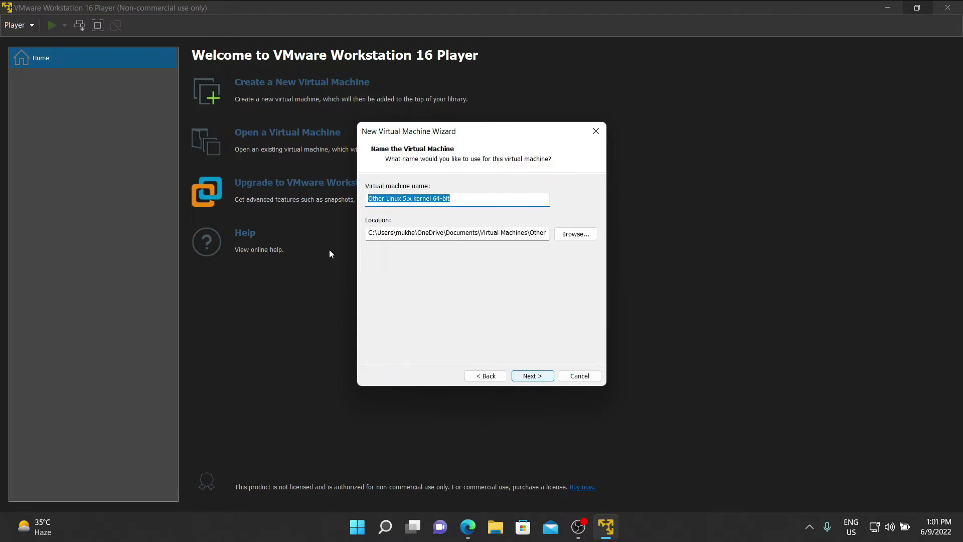
text(Kali Linux)
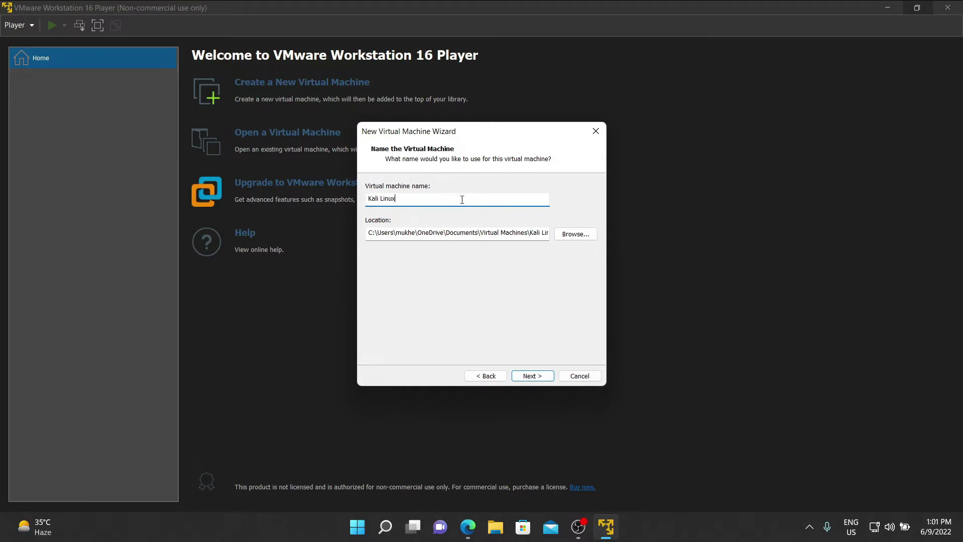
click(591, 241)
scroll(481, 268, down, 3)
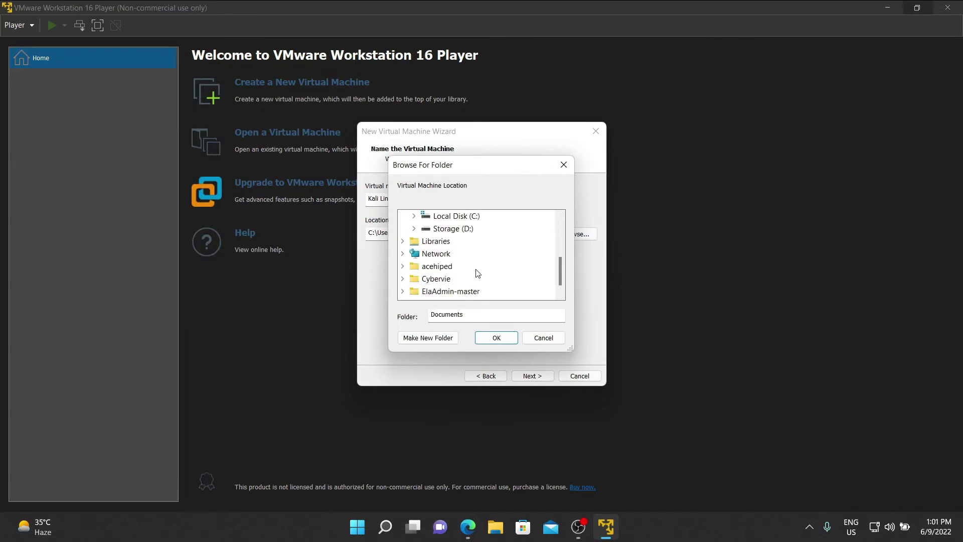
double_click(453, 229)
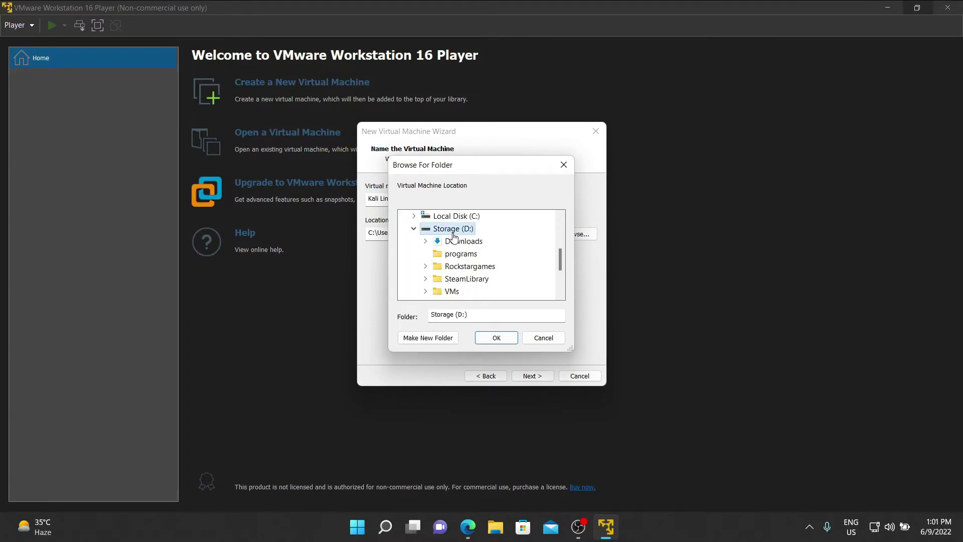
double_click(458, 292)
click(496, 338)
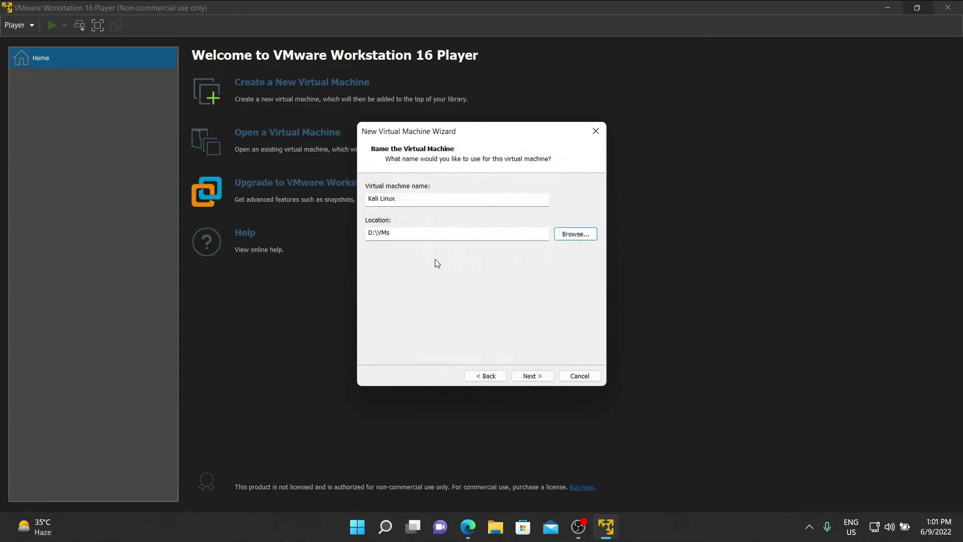
Step: Change the location to D:\VMs\Kali and continue to disk capacity
click(410, 233)
text(\)
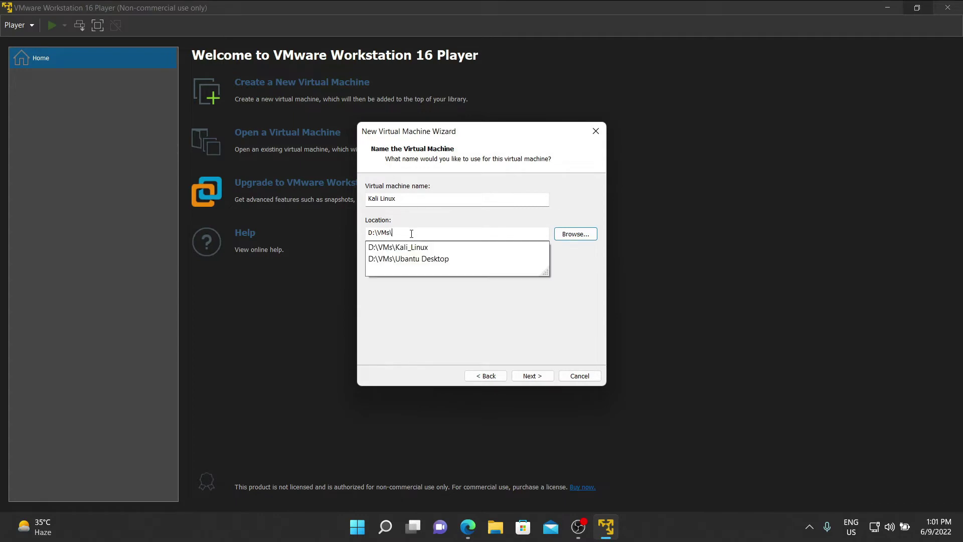
text(Ka)
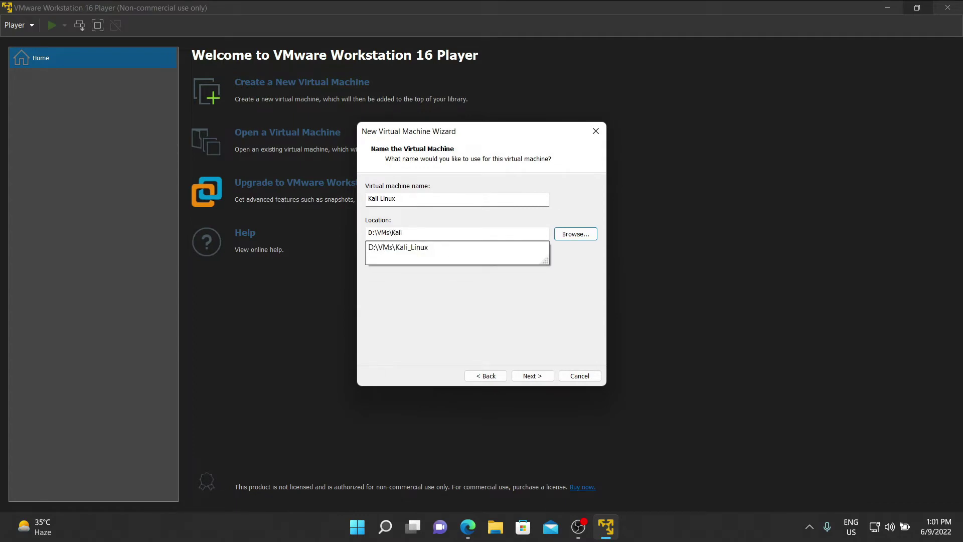
text(li)
click(544, 359)
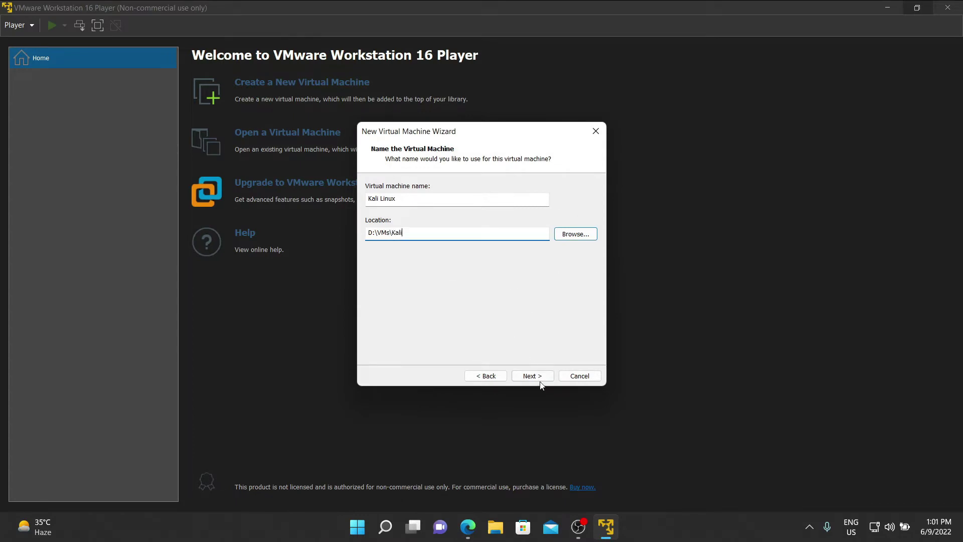
click(534, 377)
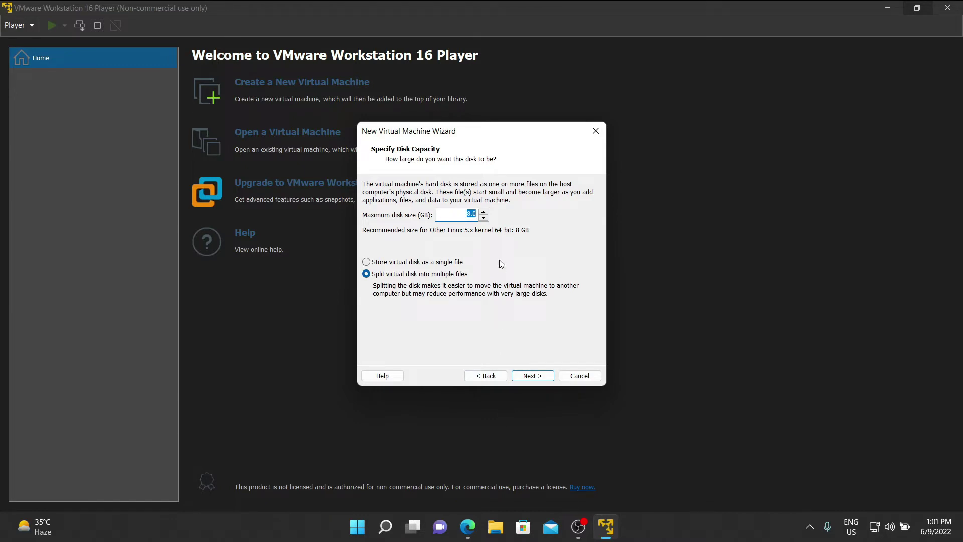
Step: Set the virtual disk size to 60 GB and open the hardware settings
text(60)
click(544, 376)
click(442, 307)
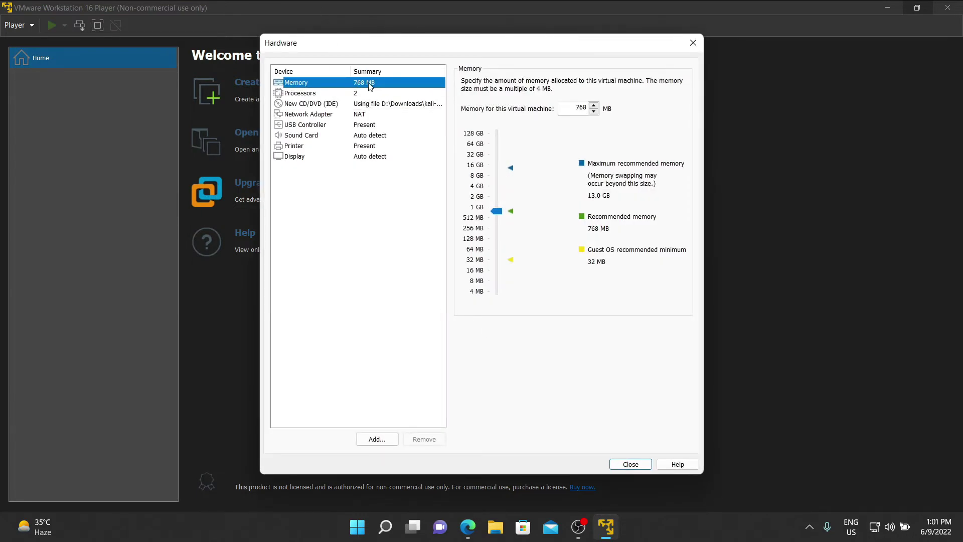
Step: Give the VM 4 GB memory, 4 processor cores and VT-x/AMD-V virtualization
click(357, 93)
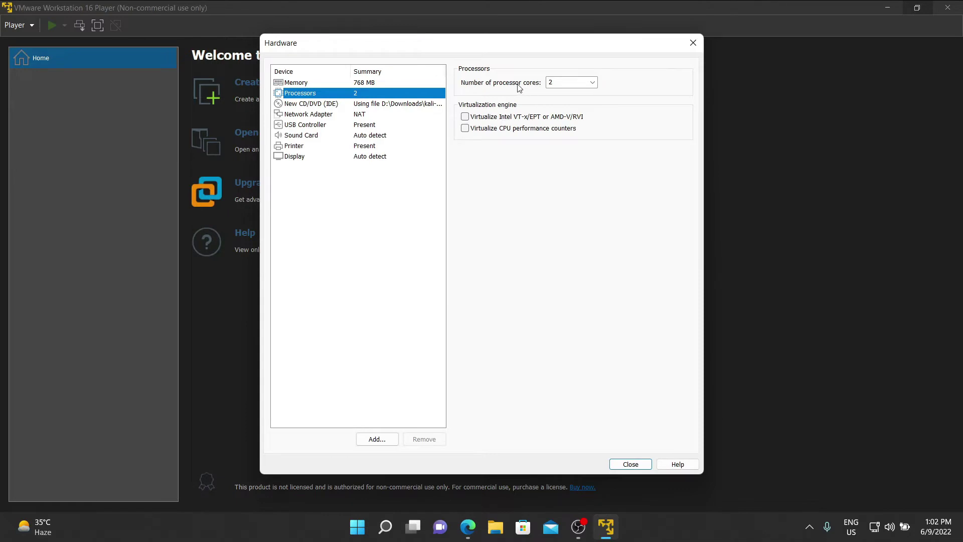
click(592, 83)
click(569, 95)
click(383, 82)
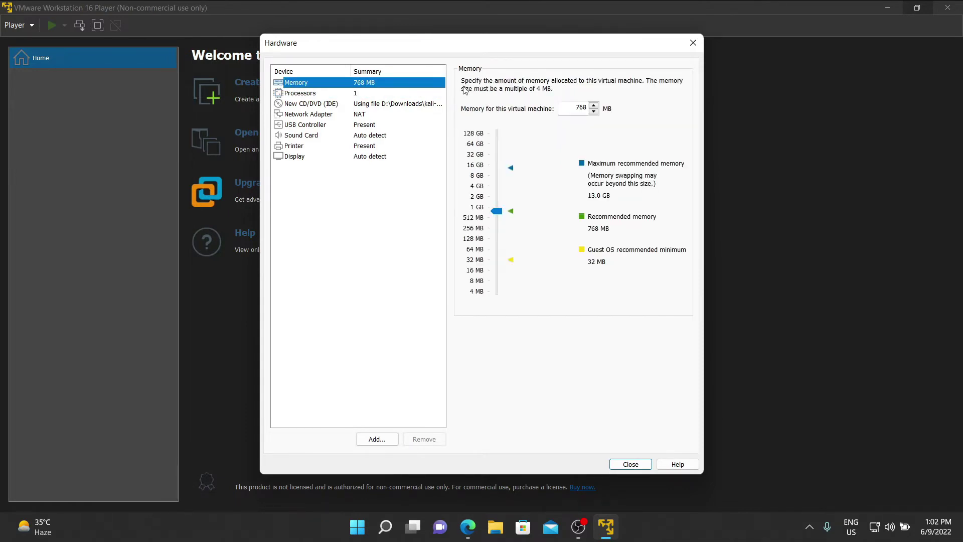
click(477, 187)
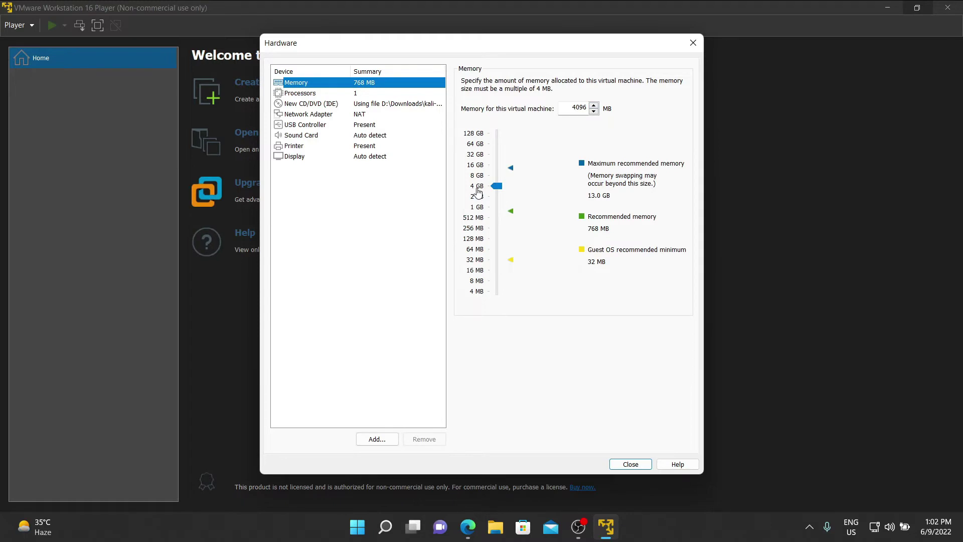
click(329, 95)
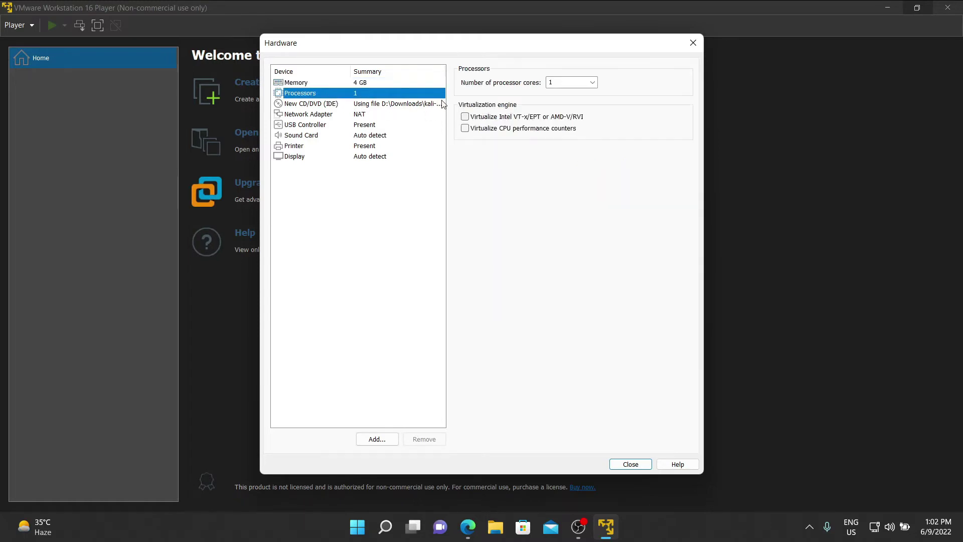
click(591, 84)
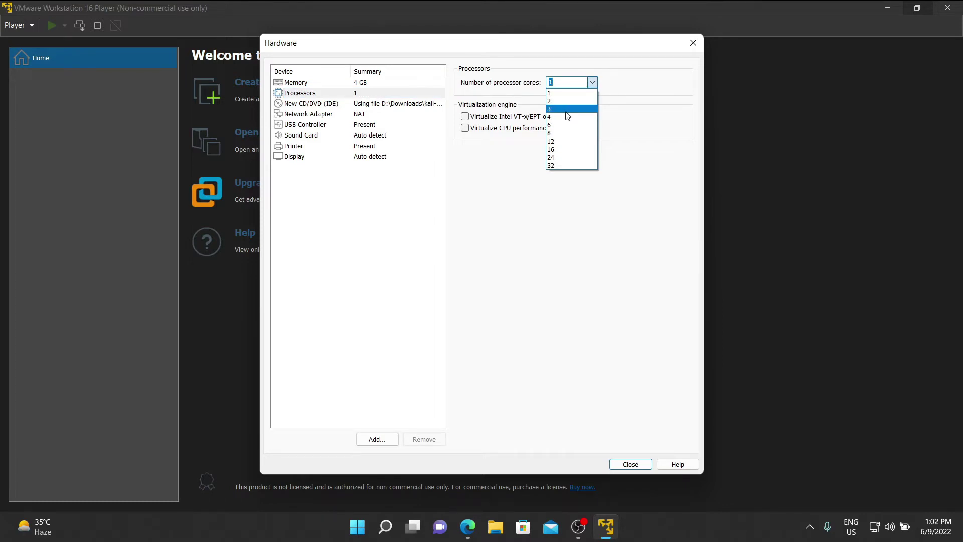
click(563, 118)
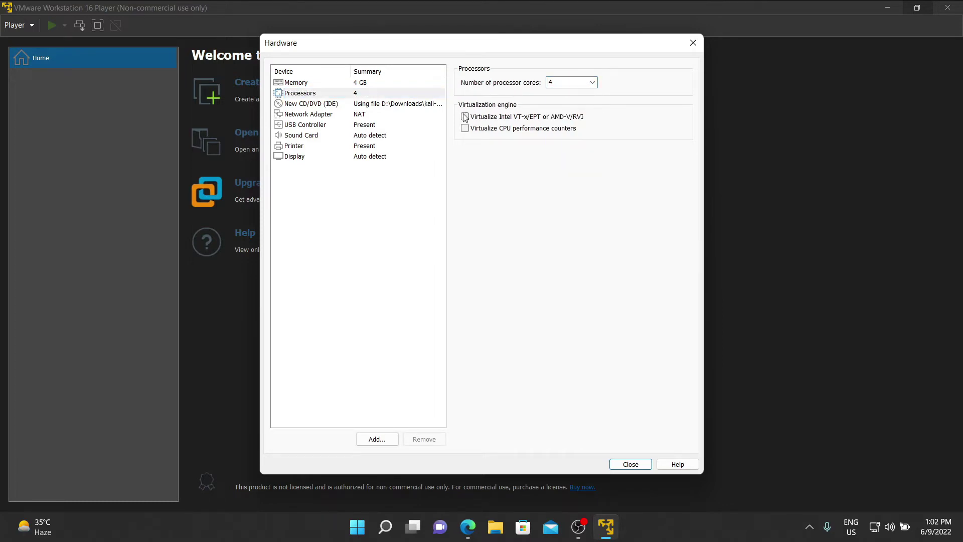
click(465, 116)
Step: Switch the network adapter to Bridged with physical connection state replicated
click(364, 115)
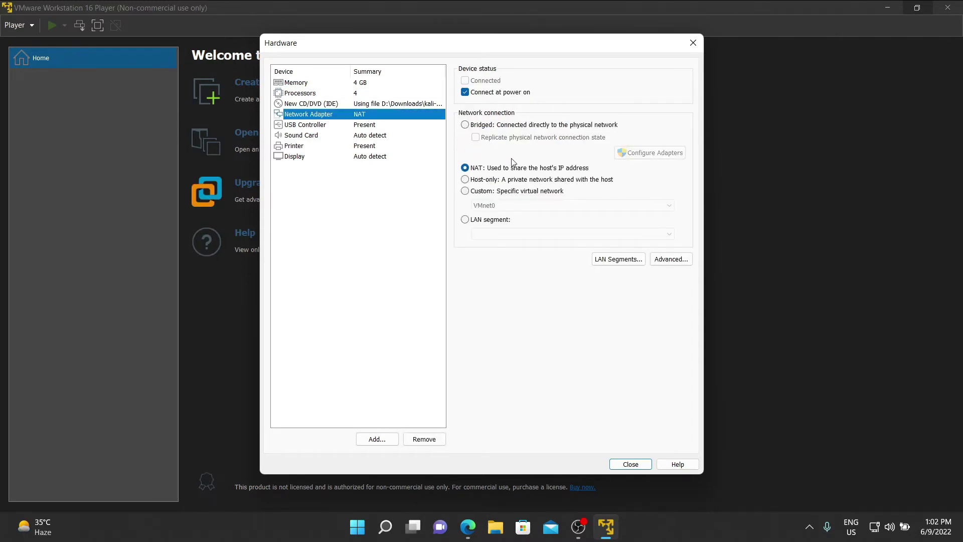
click(465, 124)
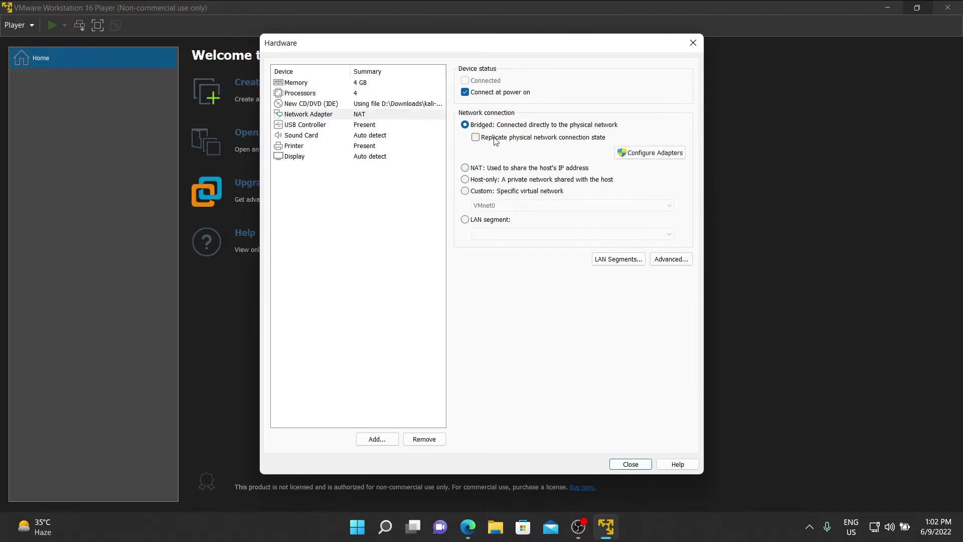
click(475, 137)
click(627, 465)
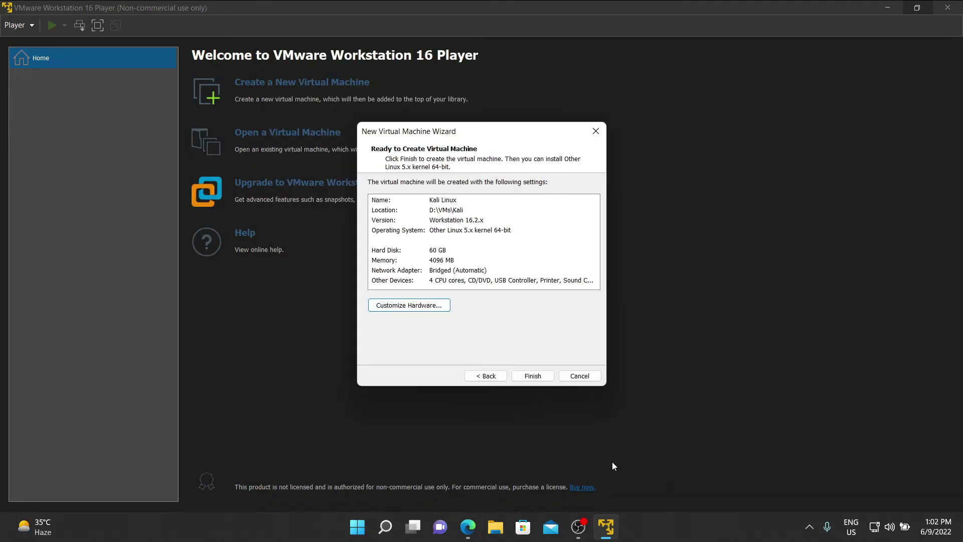
Step: Create the Kali Linux VM and power it on
click(535, 376)
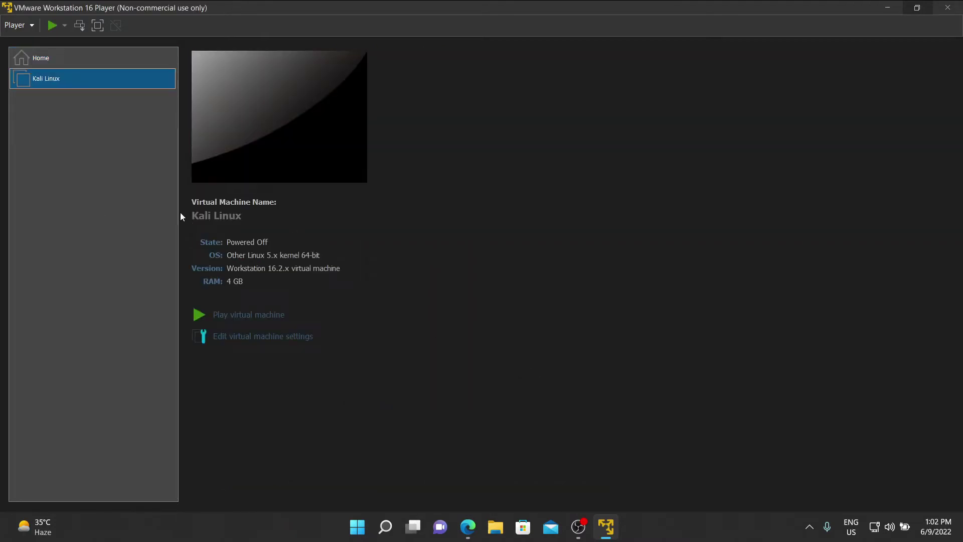
click(240, 317)
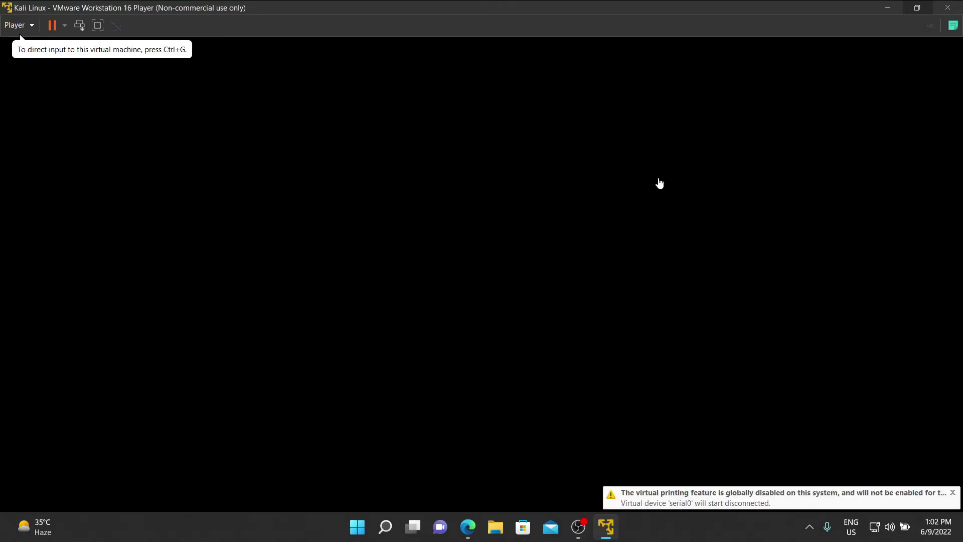
click(596, 144)
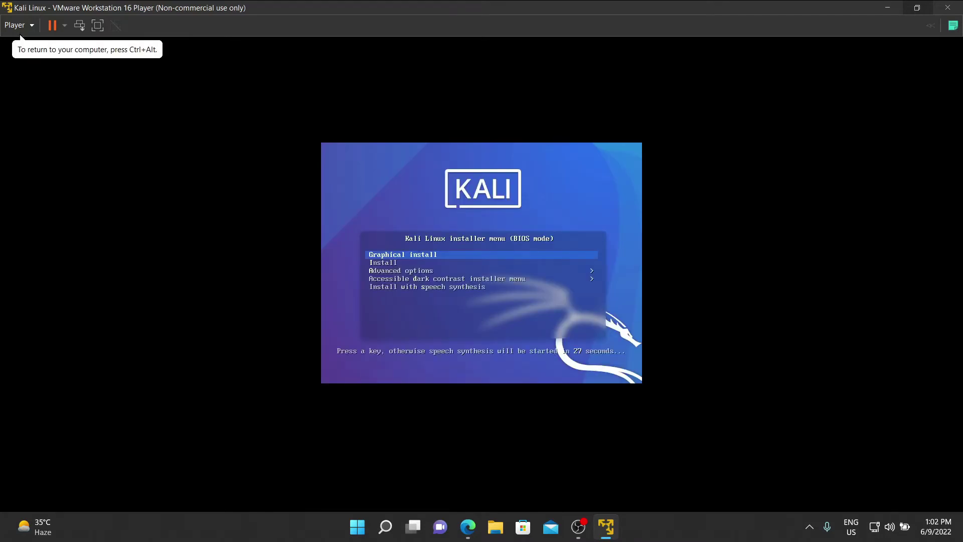
Step: Start the Kali Graphical install and view the VM in full screen
key(Return)
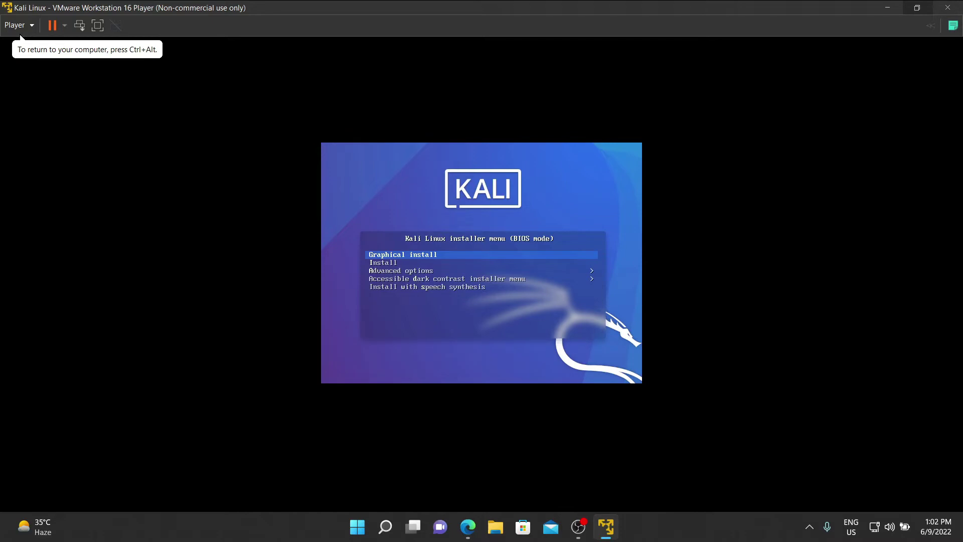
key(Return)
click(97, 25)
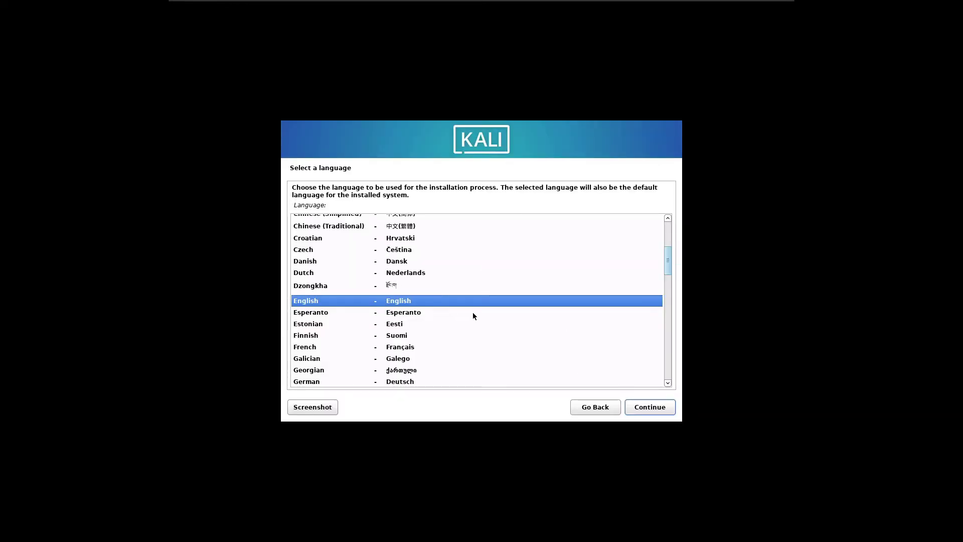
Step: Choose English as the language, India as the location, and the American English keymap
click(663, 406)
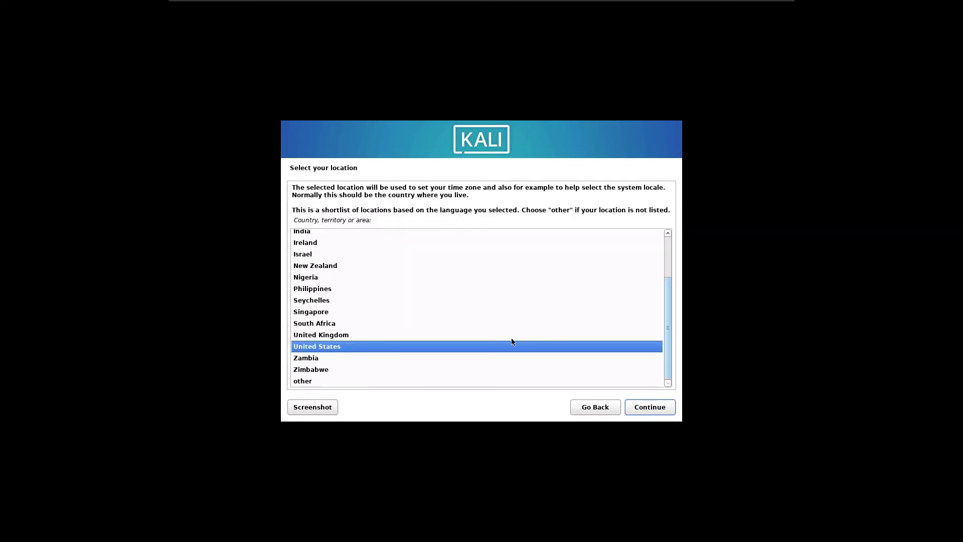
click(301, 233)
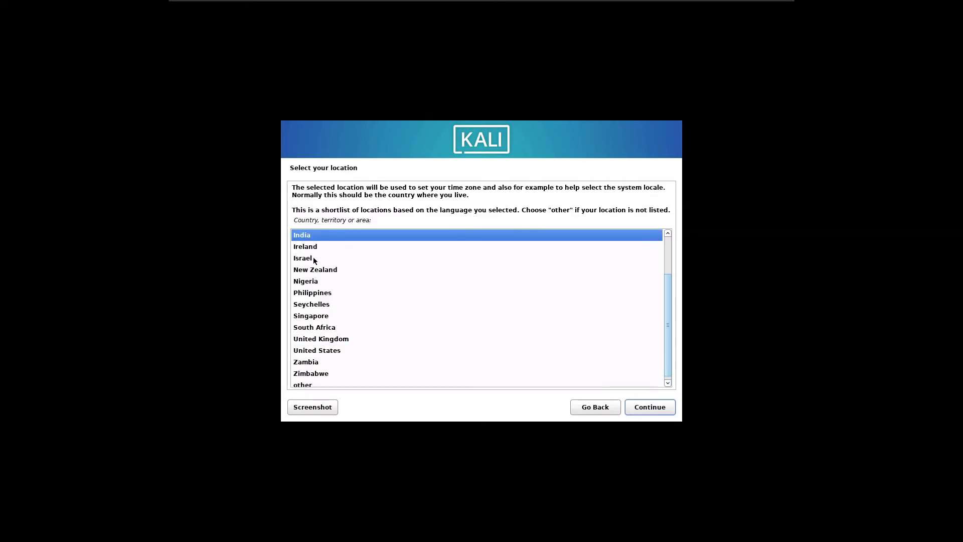
click(626, 409)
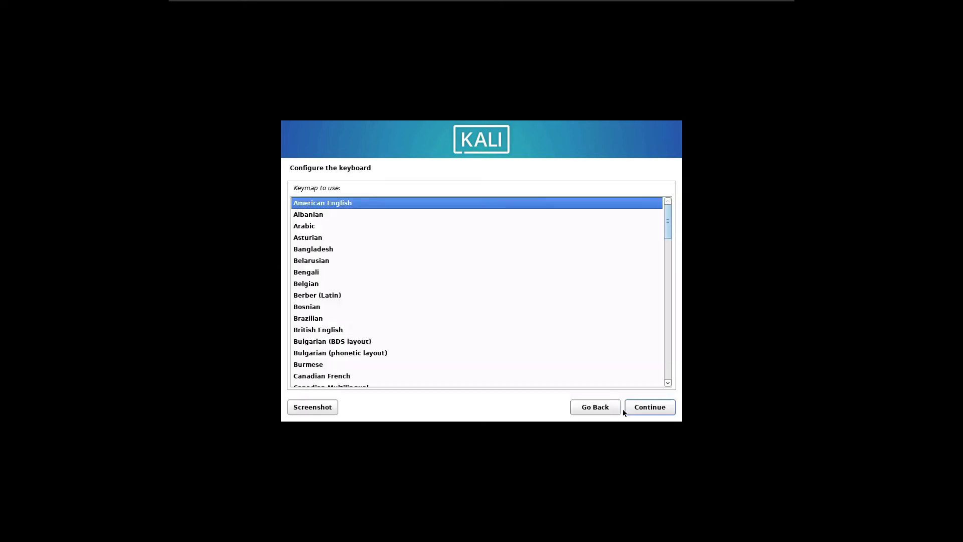
click(669, 409)
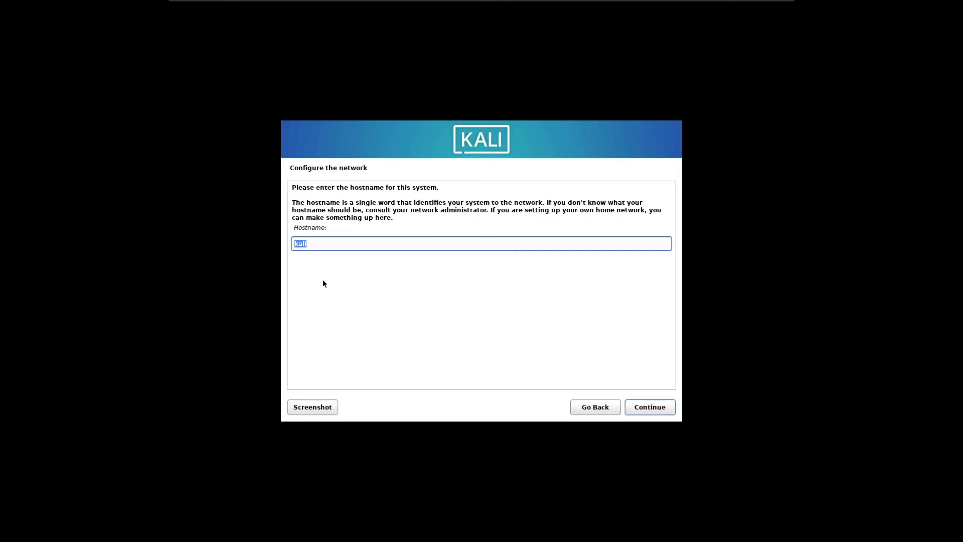
Step: Keep 'kali' as the hostname and leave the domain name blank
click(318, 243)
drag(340, 244, 282, 246)
key(Return)
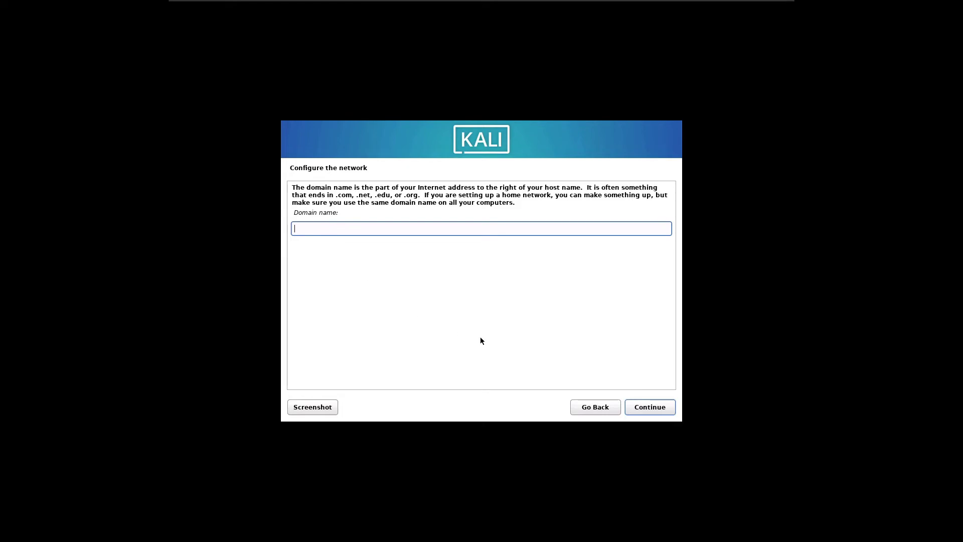
click(651, 406)
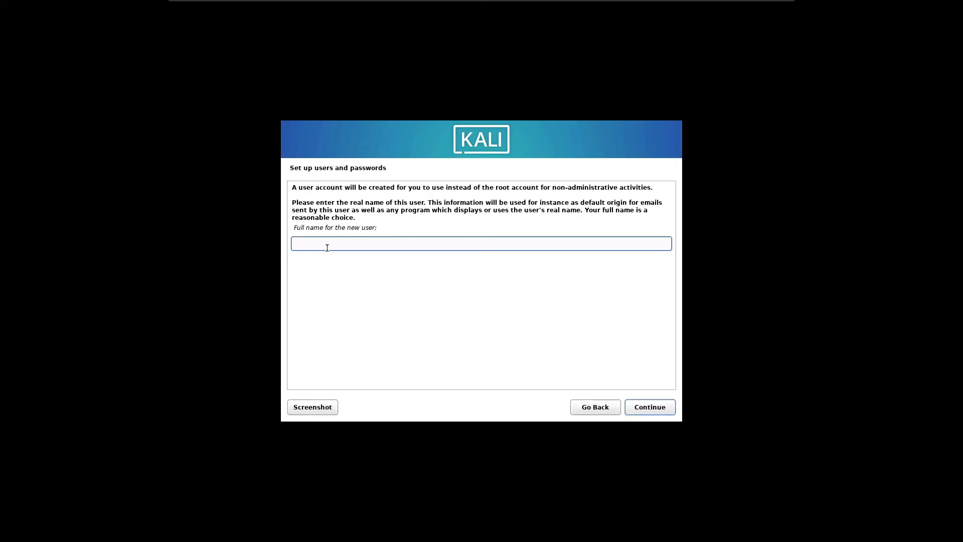
Step: Enter the new user's full name and accept the suggested username
text(Dev Mukherjee)
click(650, 408)
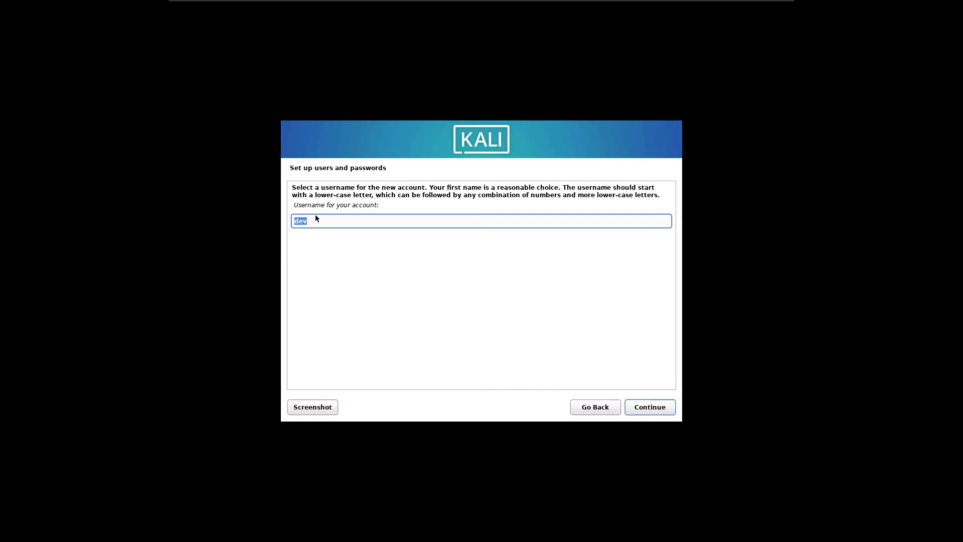
click(639, 408)
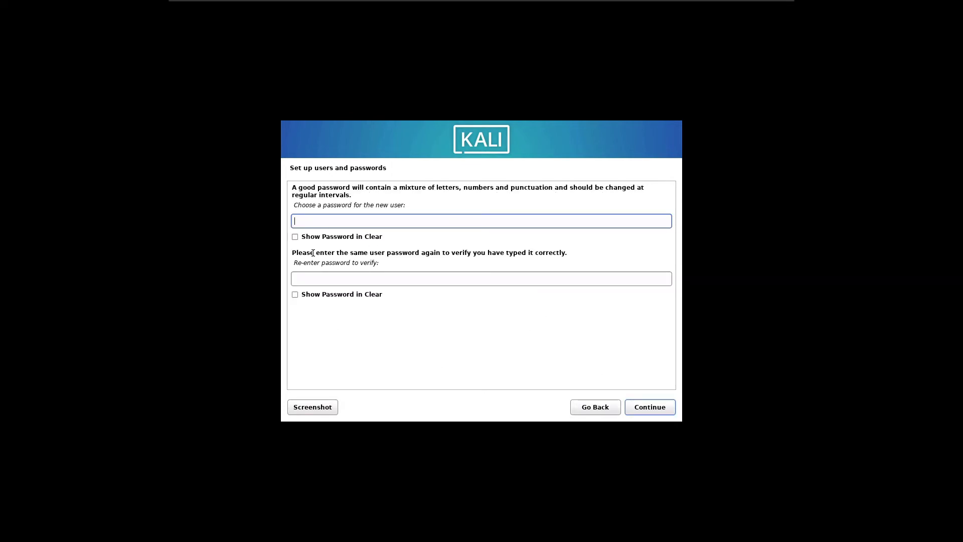
Step: Set the user's password and its confirmation, shown in clear text
click(295, 236)
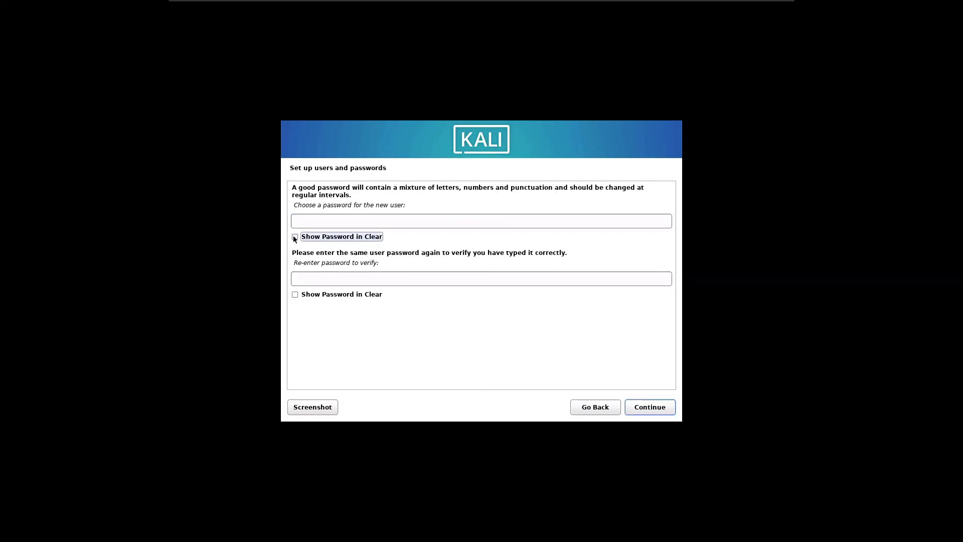
click(302, 296)
click(337, 223)
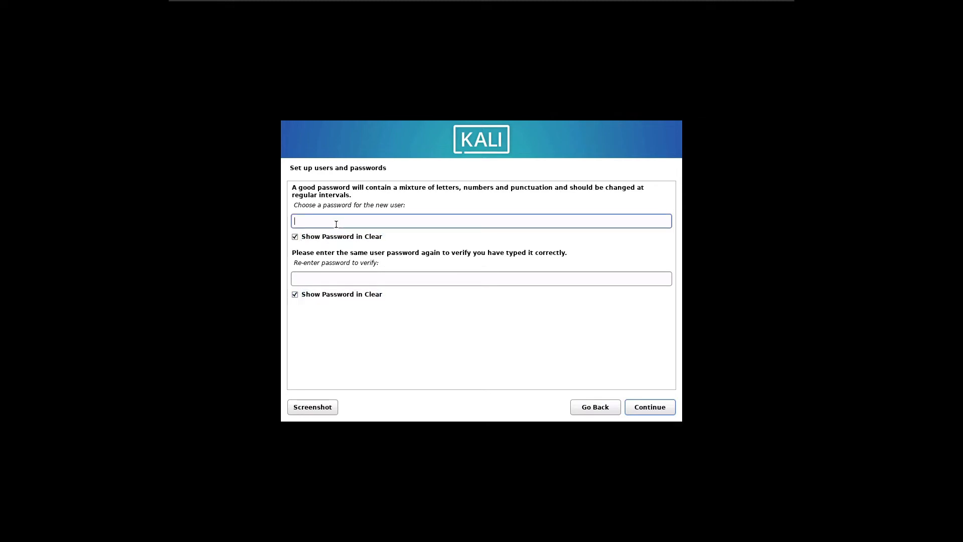
text(Password)
click(310, 280)
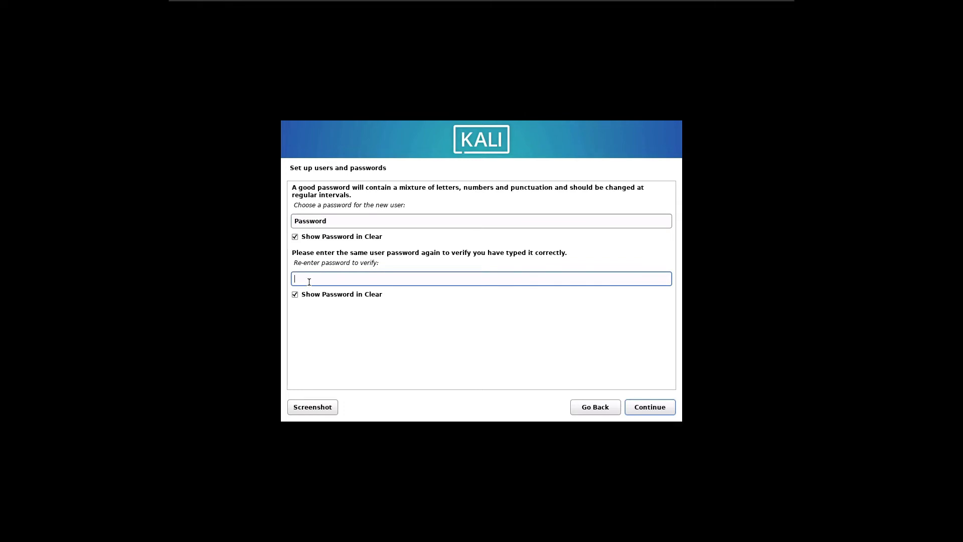
text(PA)
text(a)
text(ssword)
click(658, 407)
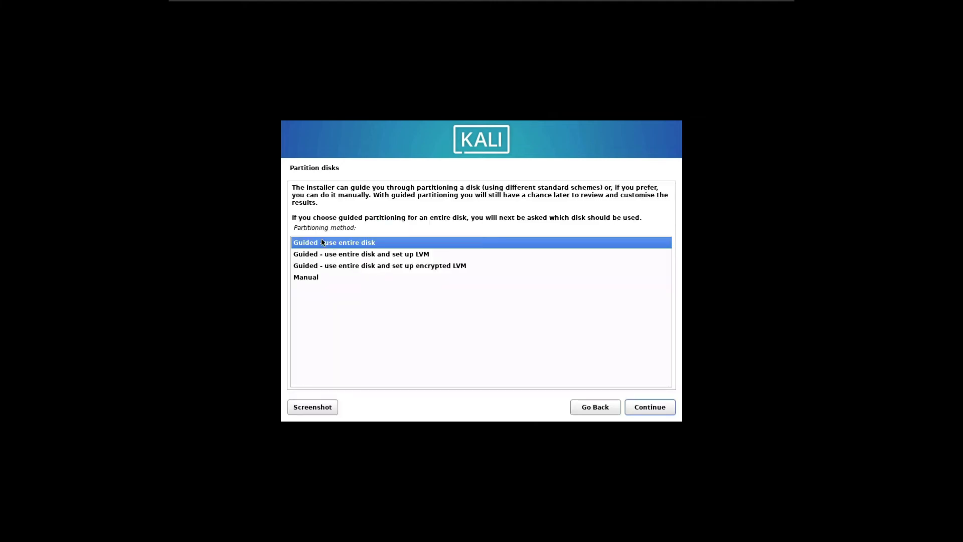
Step: Partition the whole SCSI3 disk with guided partitioning, all files in one partition, and write changes
click(658, 404)
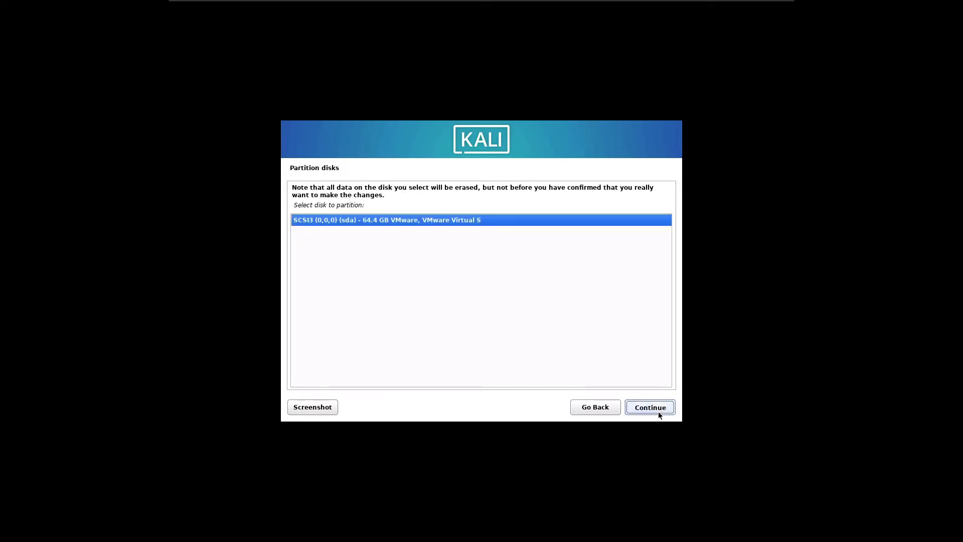
click(657, 410)
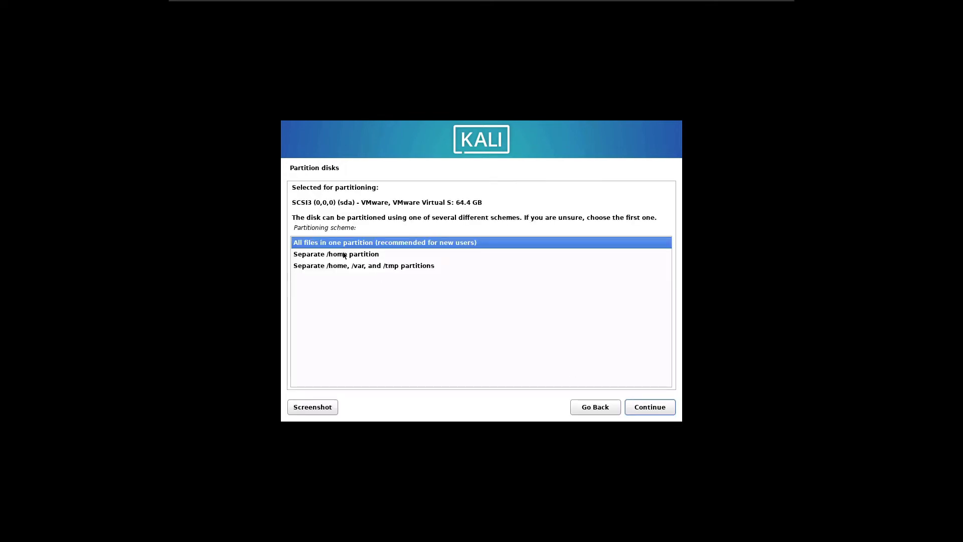
click(648, 406)
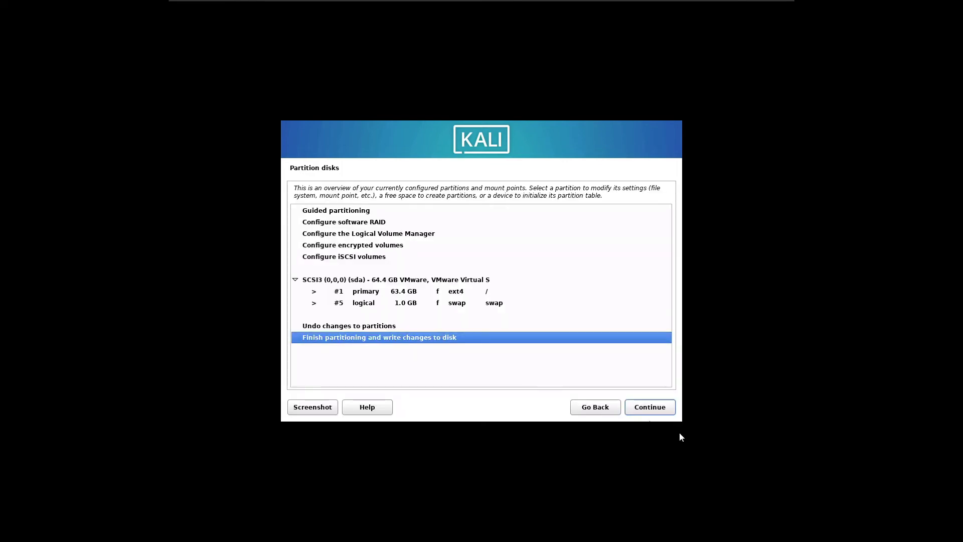
click(635, 407)
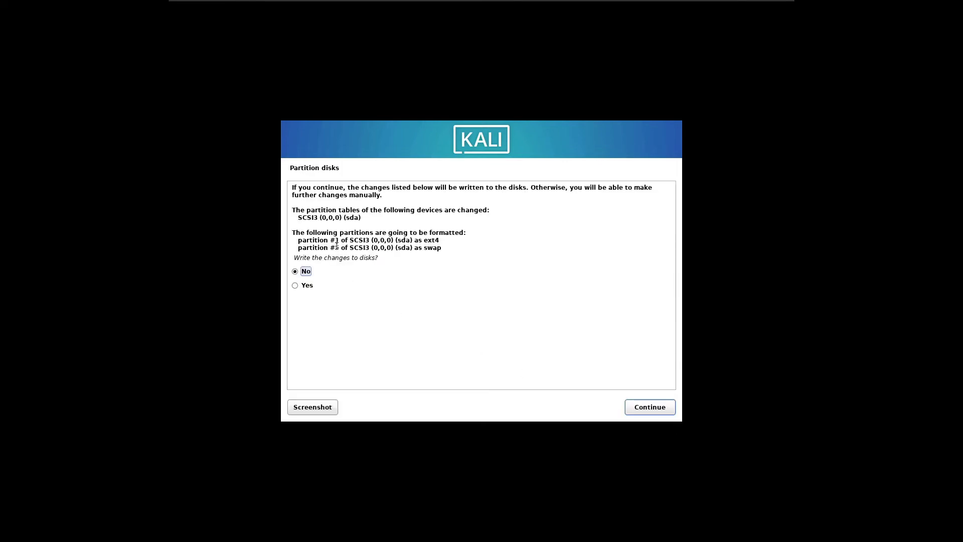
click(307, 285)
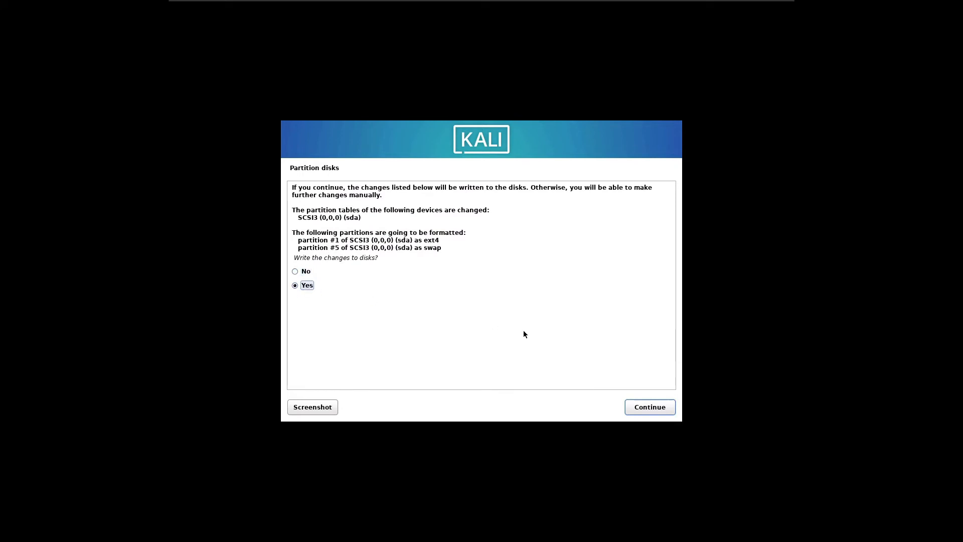
click(650, 407)
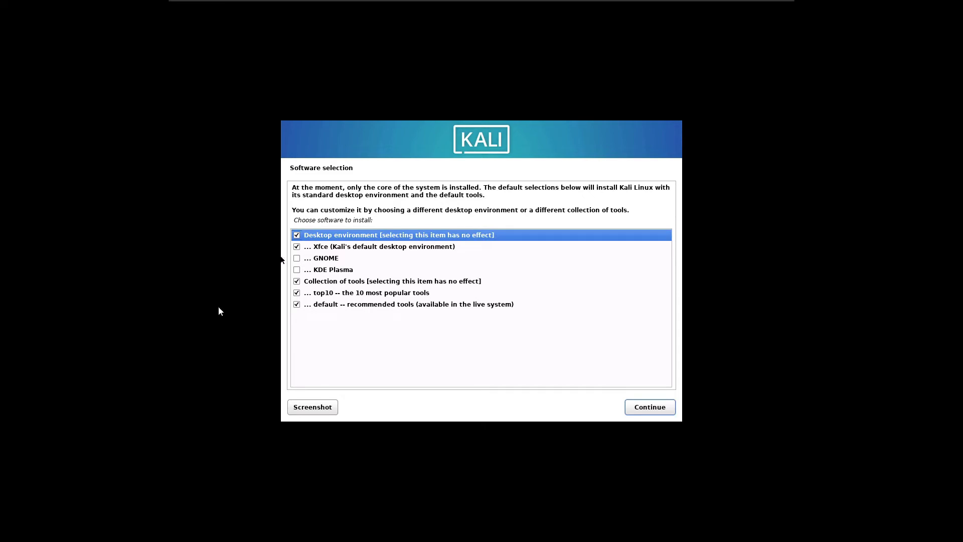
Step: Keep the Xfce desktop with top10 and default tools selected and begin software installation
click(323, 248)
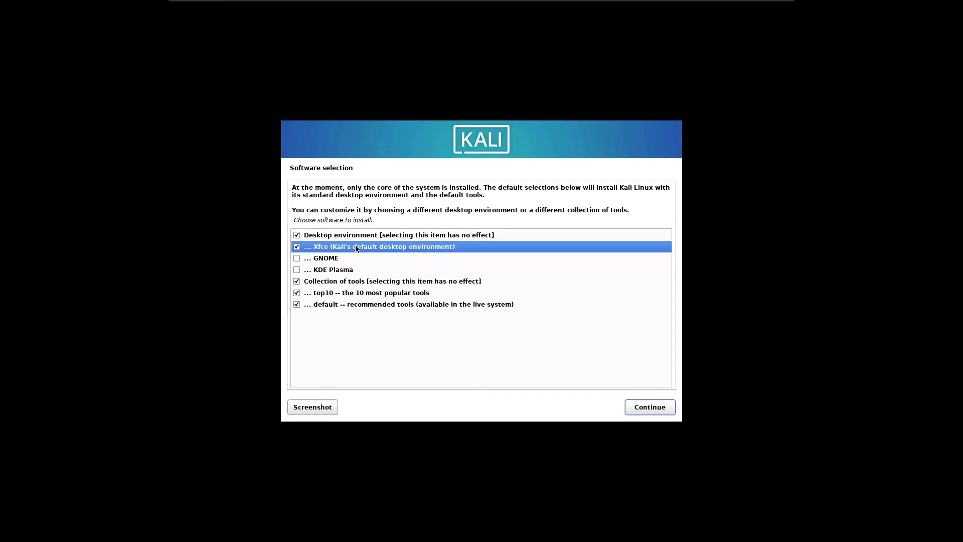
click(331, 259)
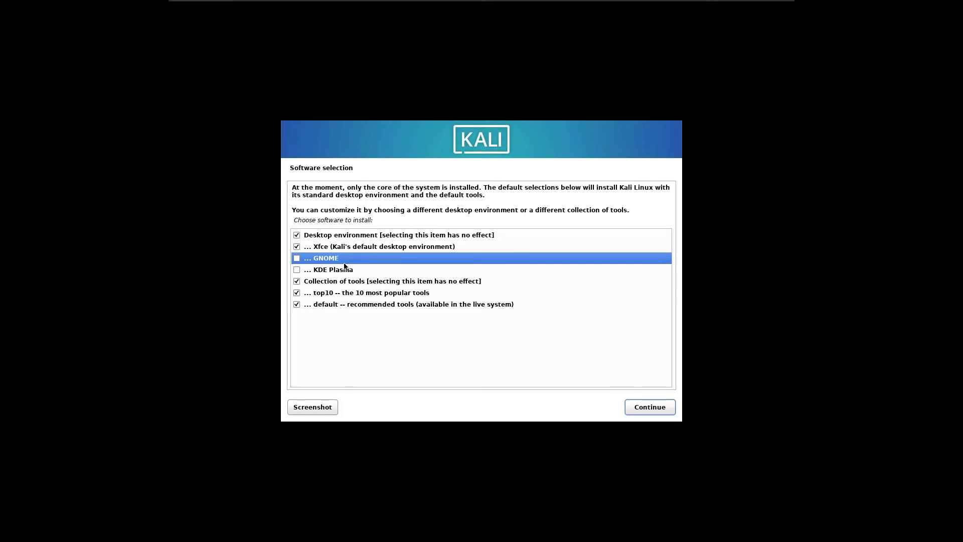
click(334, 271)
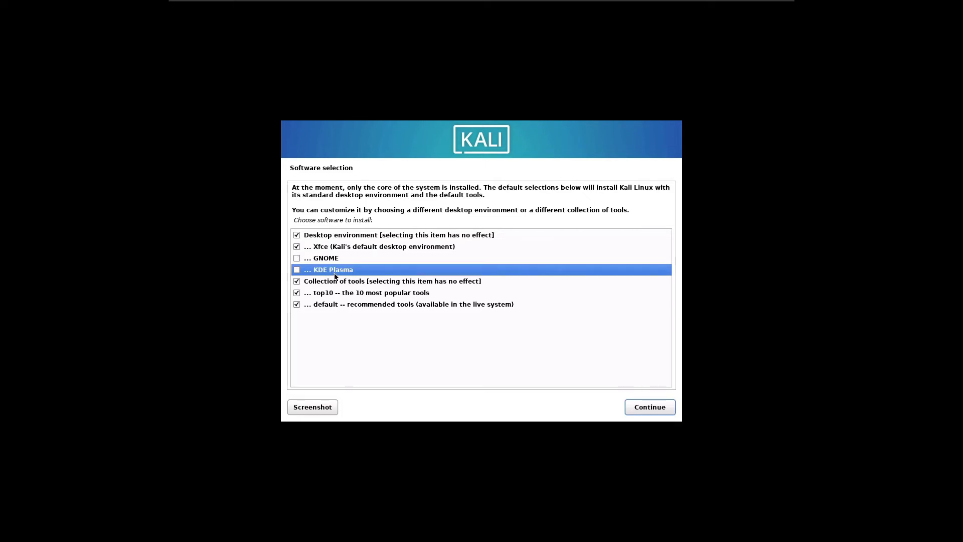
click(330, 245)
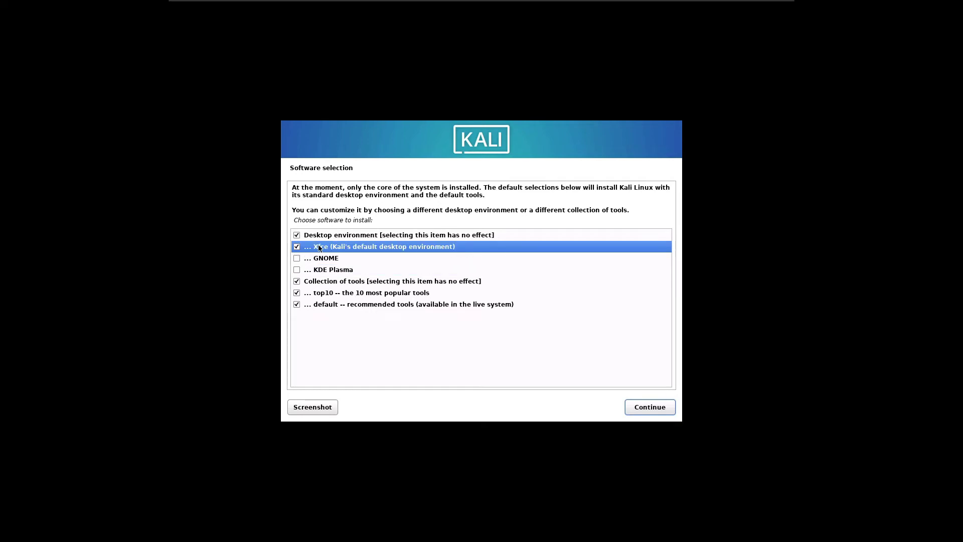
click(650, 407)
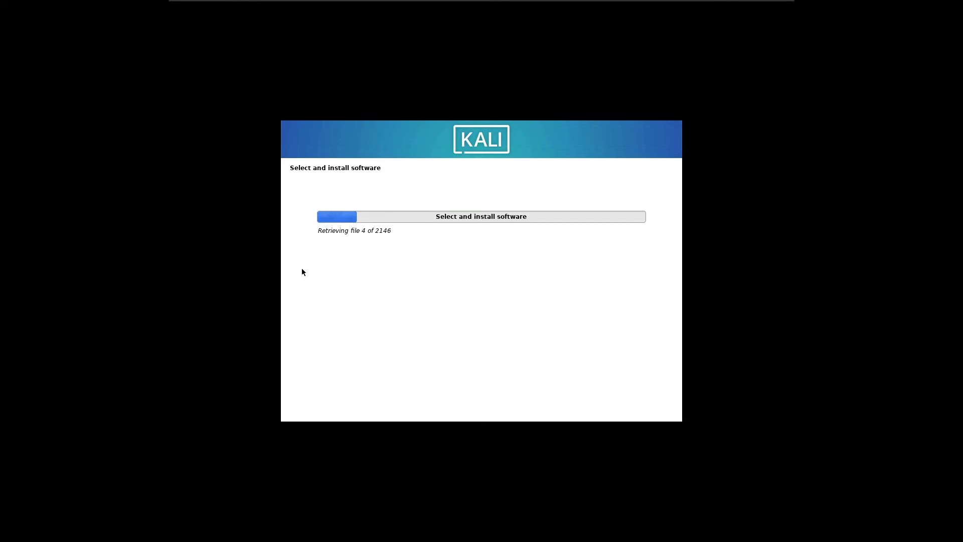